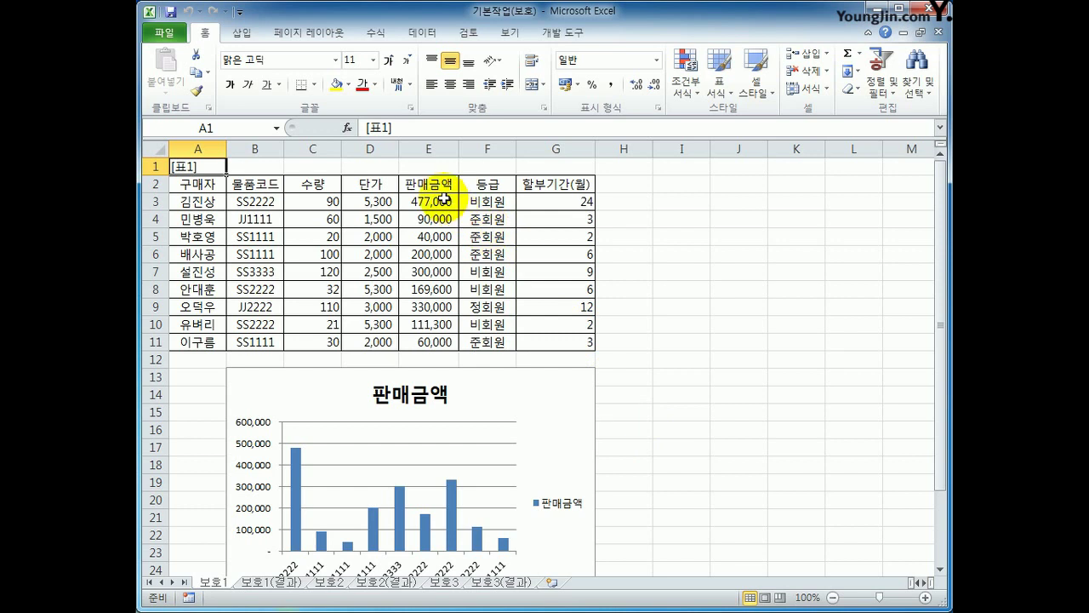
- Set the sales amount cells E3:E11 to hidden (숨김) as well as locked (잠금) in their cell protection format
left_click_drag(444, 198, 443, 338)
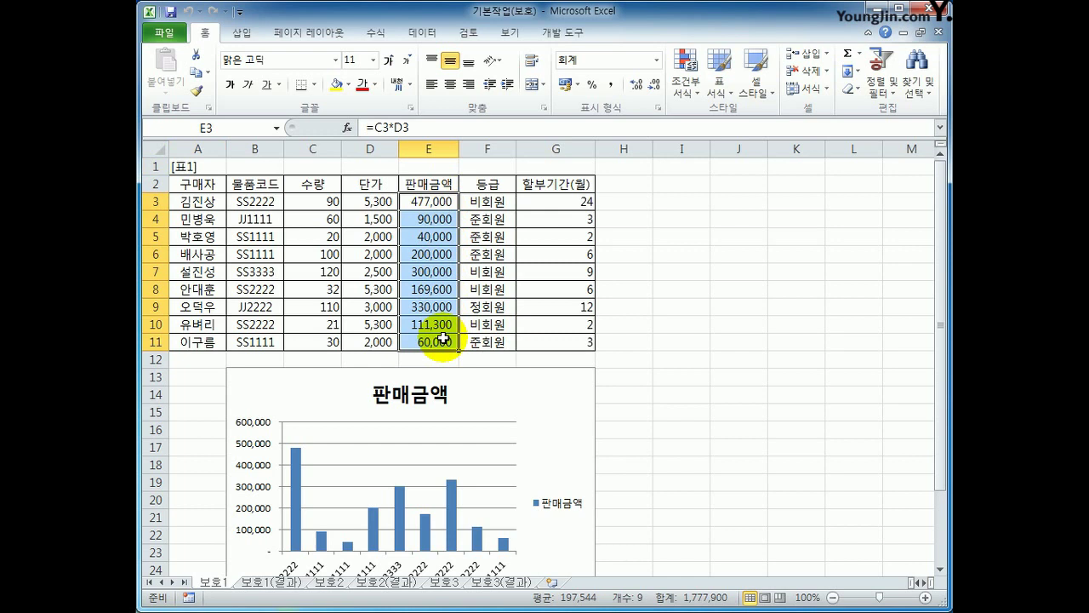
right_click(432, 234)
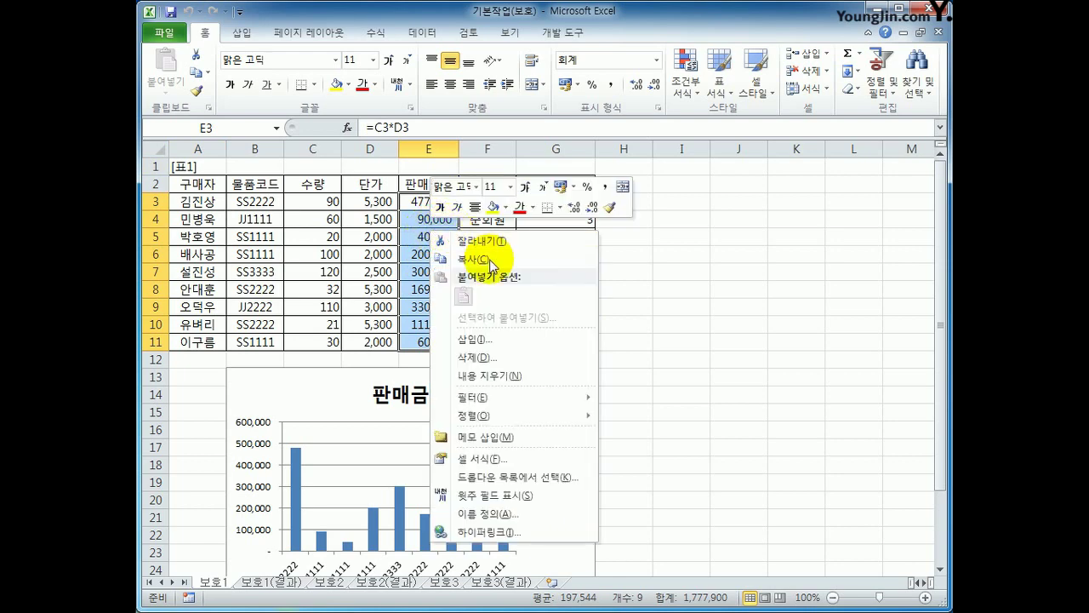
left_click(529, 460)
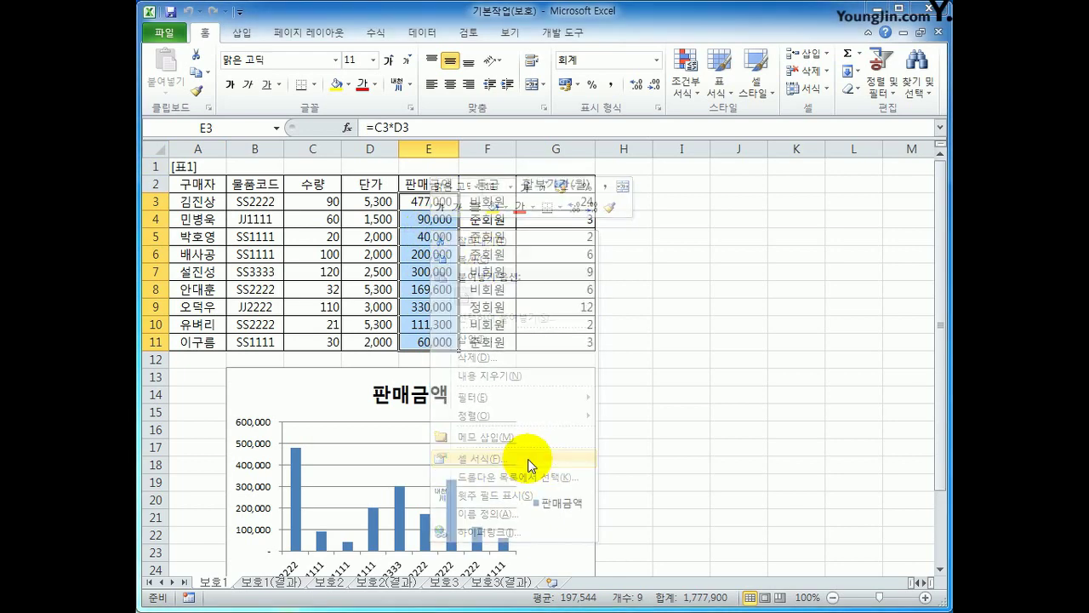
left_click_drag(538, 287, 621, 150)
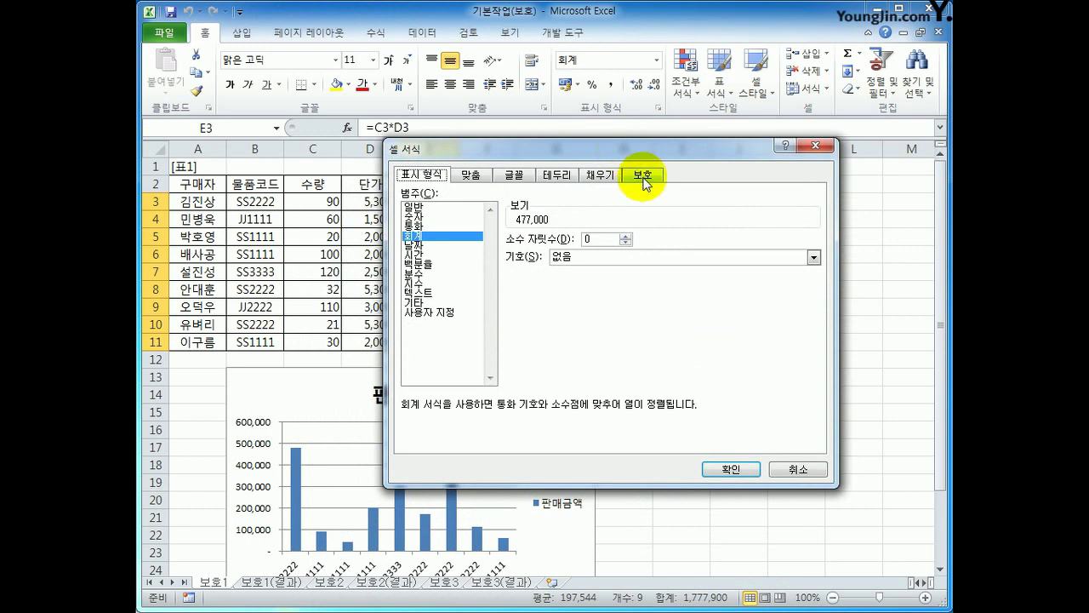
left_click(644, 176)
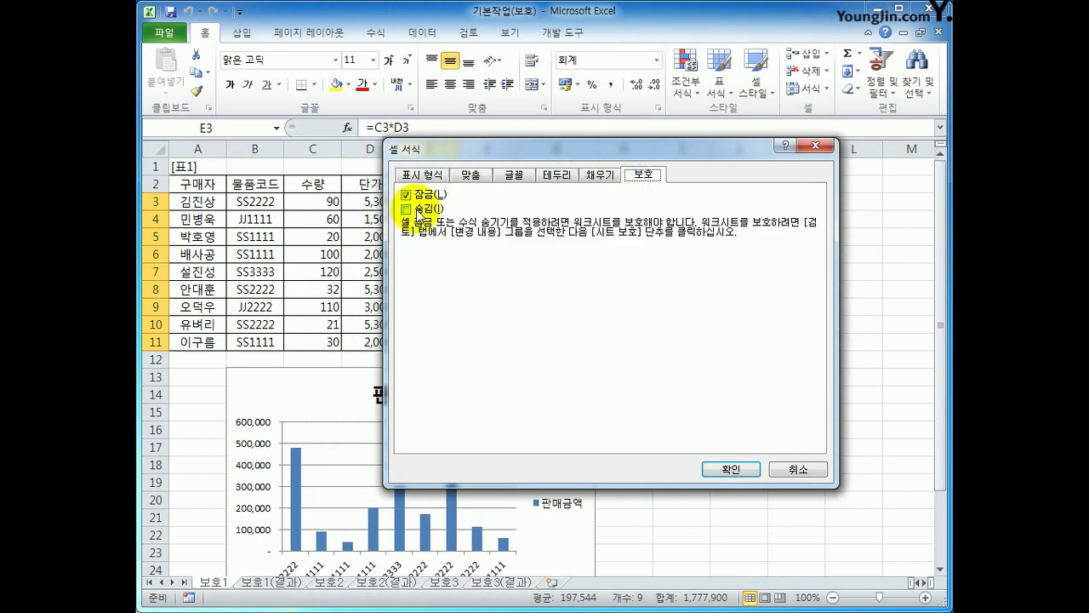
left_click(417, 210)
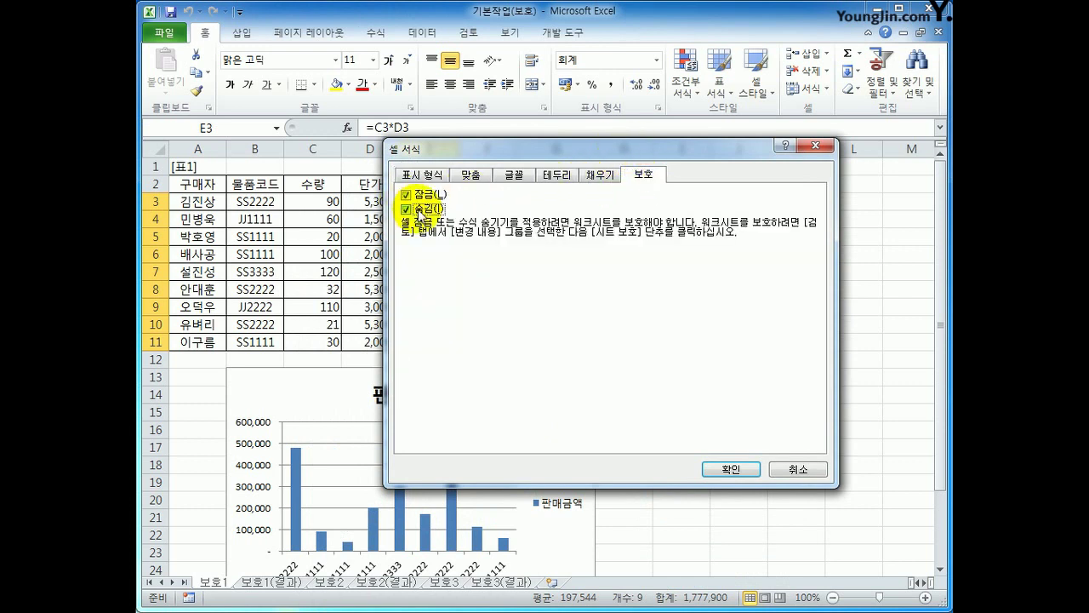
left_click(731, 468)
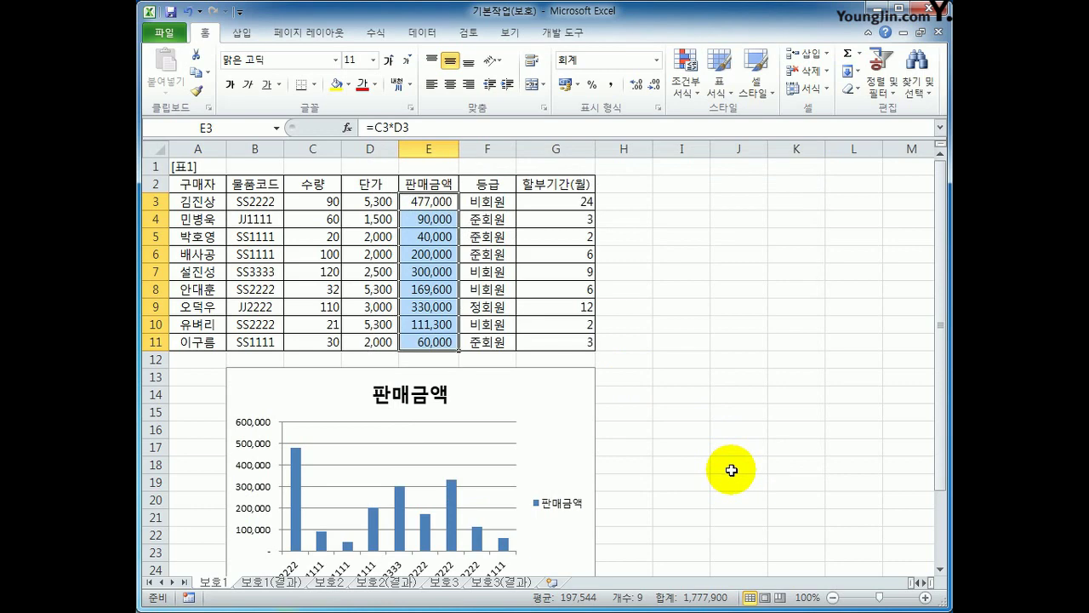
- Check in the chart area's format properties that the lock option (잠금) is enabled for the 판매금액 chart
left_click(564, 431)
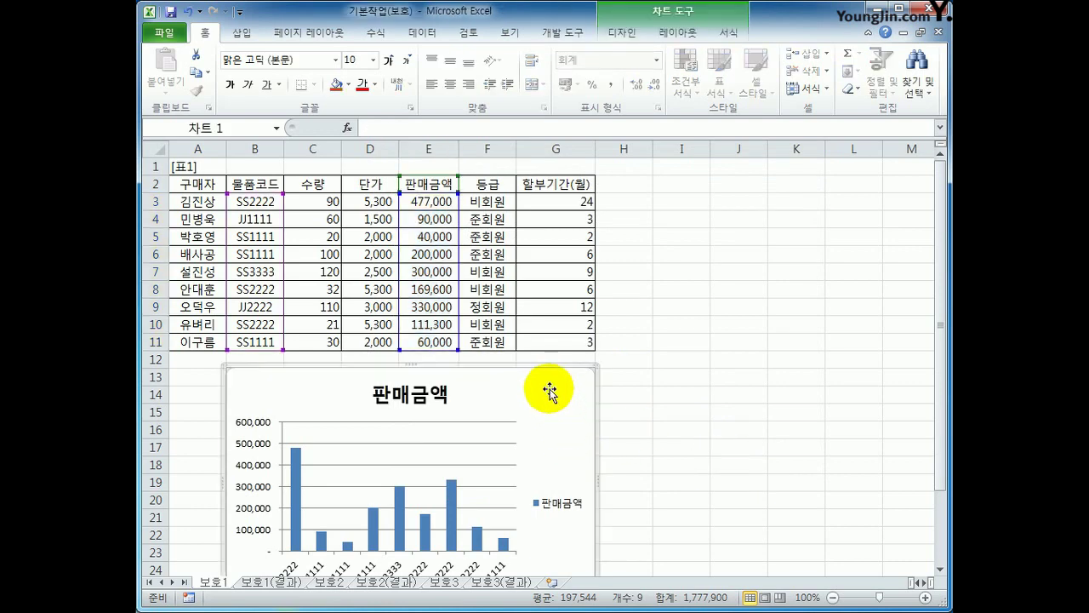
right_click(551, 393)
key("Escape")
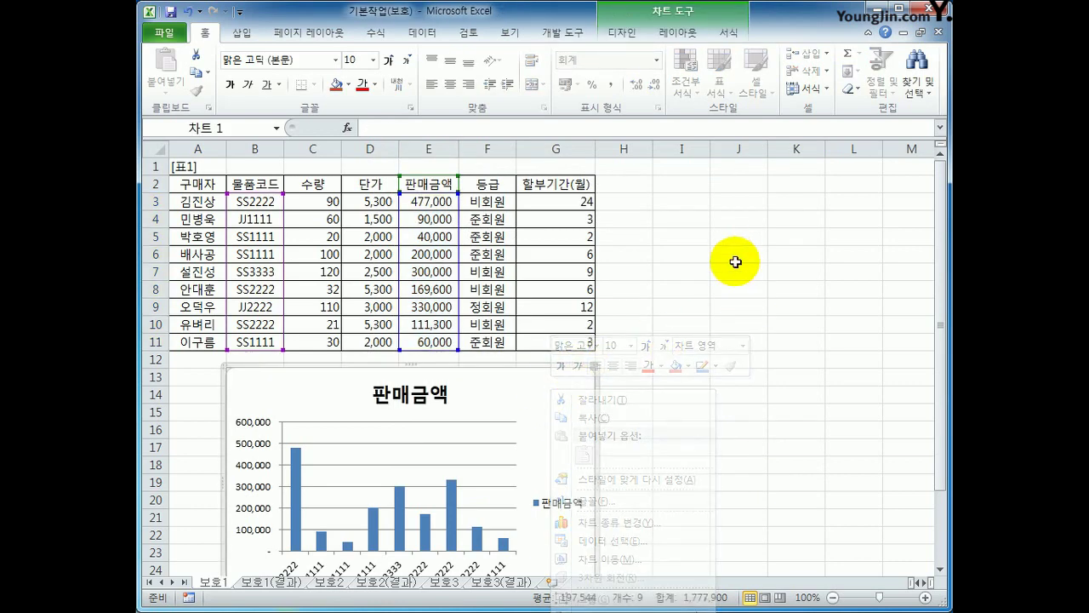
scroll(734, 287, "down", 3)
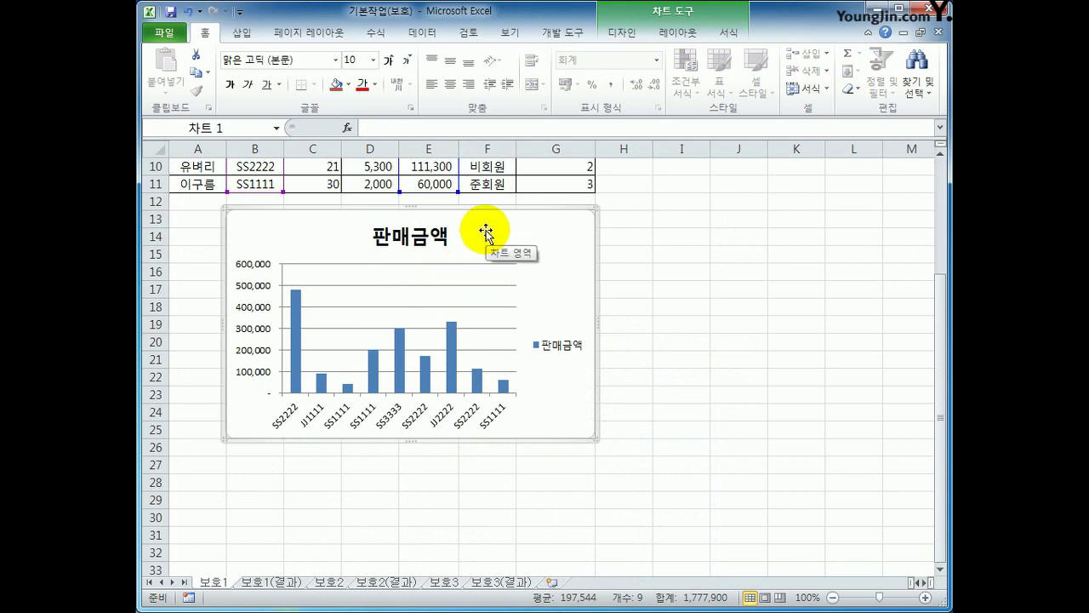
scroll(483, 233, "down", 1)
right_click(474, 185)
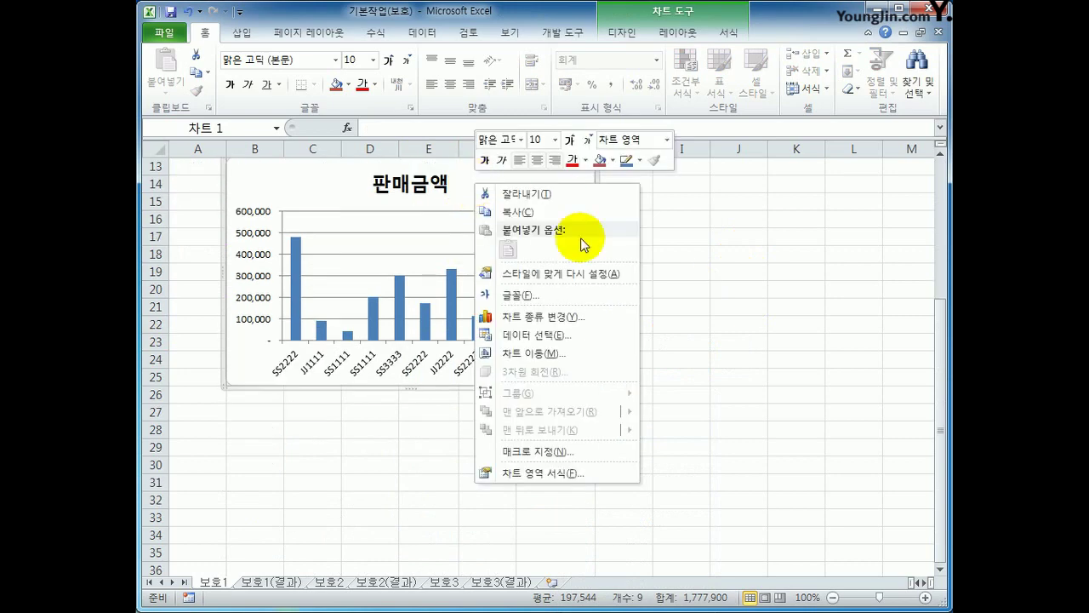
left_click(593, 473)
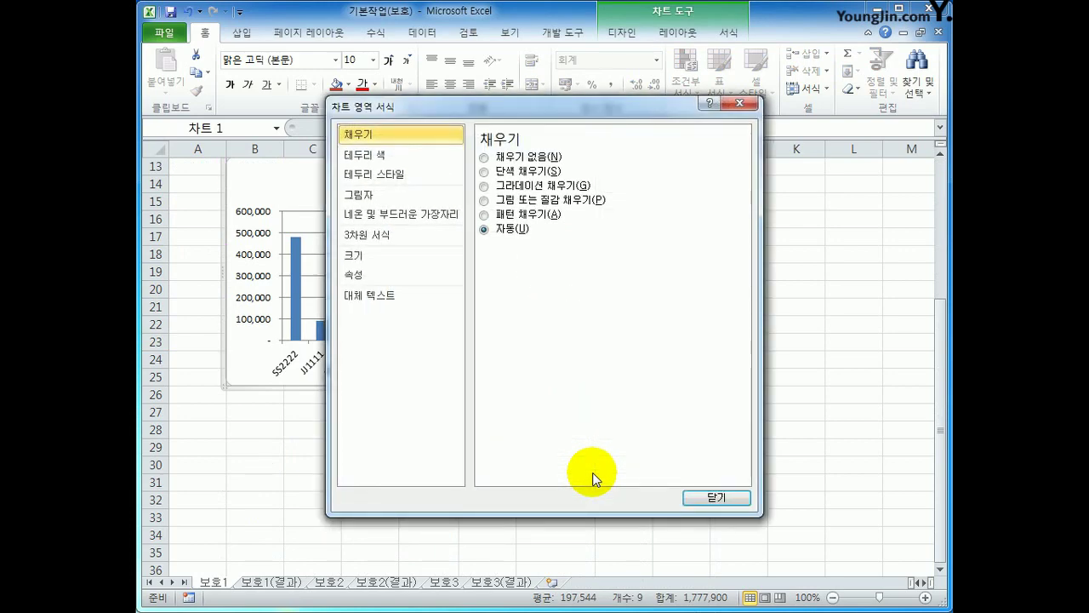
left_click(364, 276)
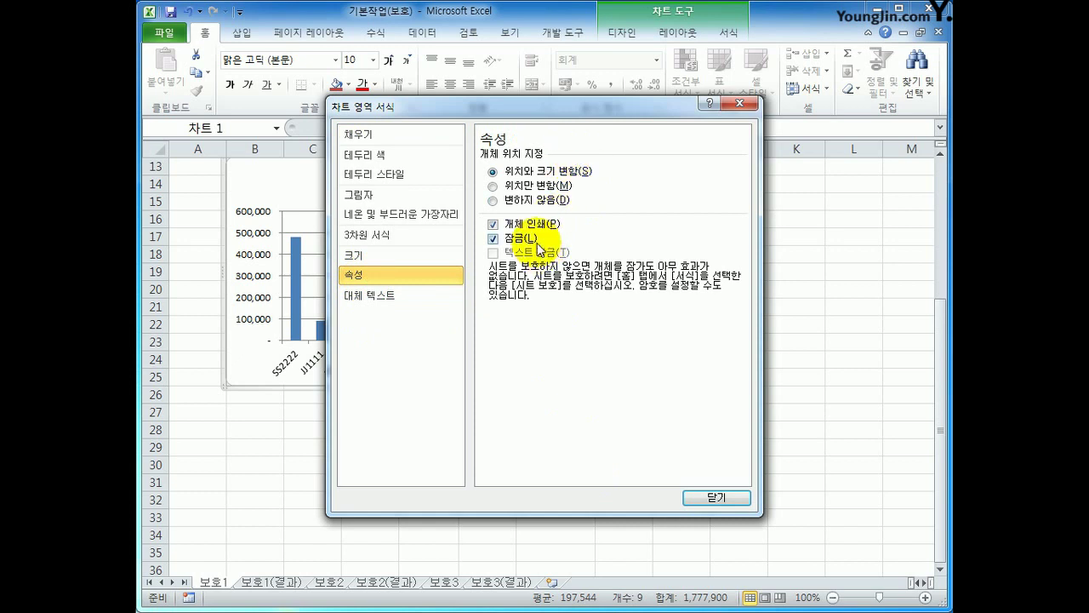
left_click(716, 499)
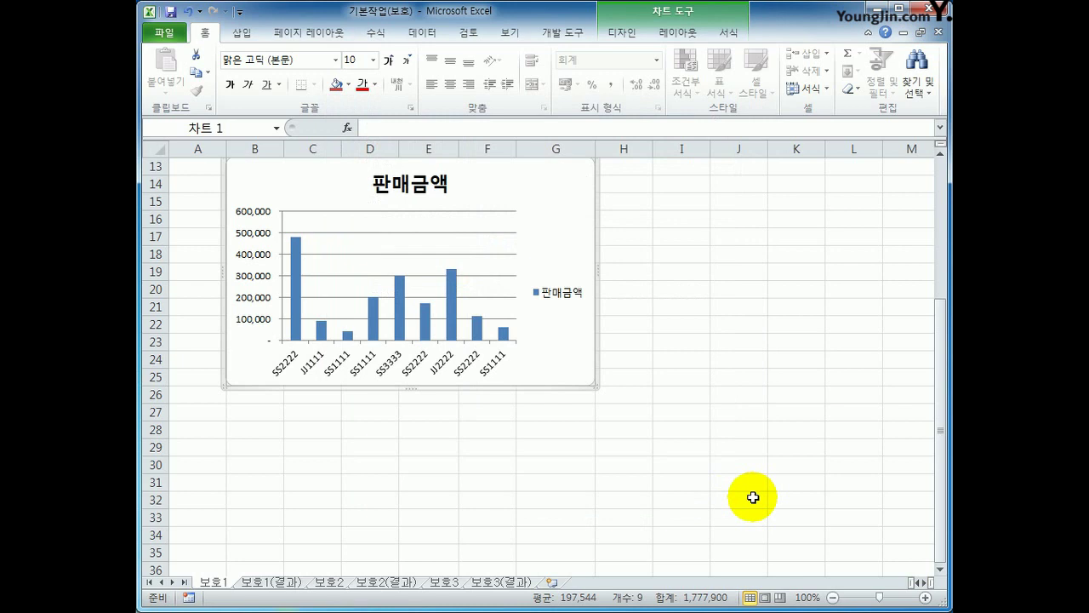
- Protect the 보호1 sheet without a password, allowing selection of locked and unlocked cells and sorting (정렬)
left_click(723, 308)
scroll(748, 311, "up", 1)
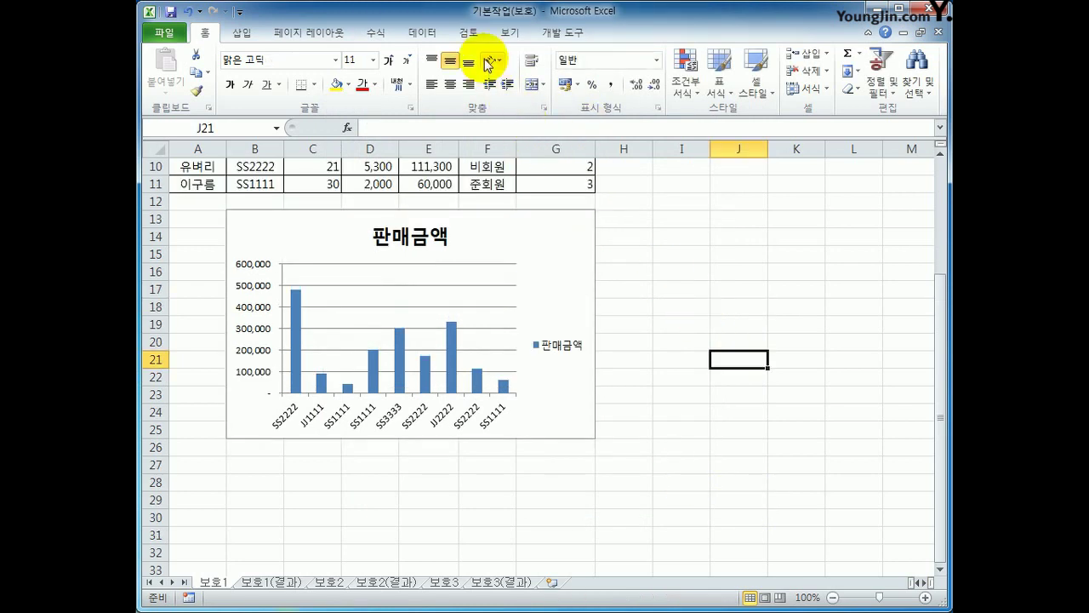
left_click(507, 34)
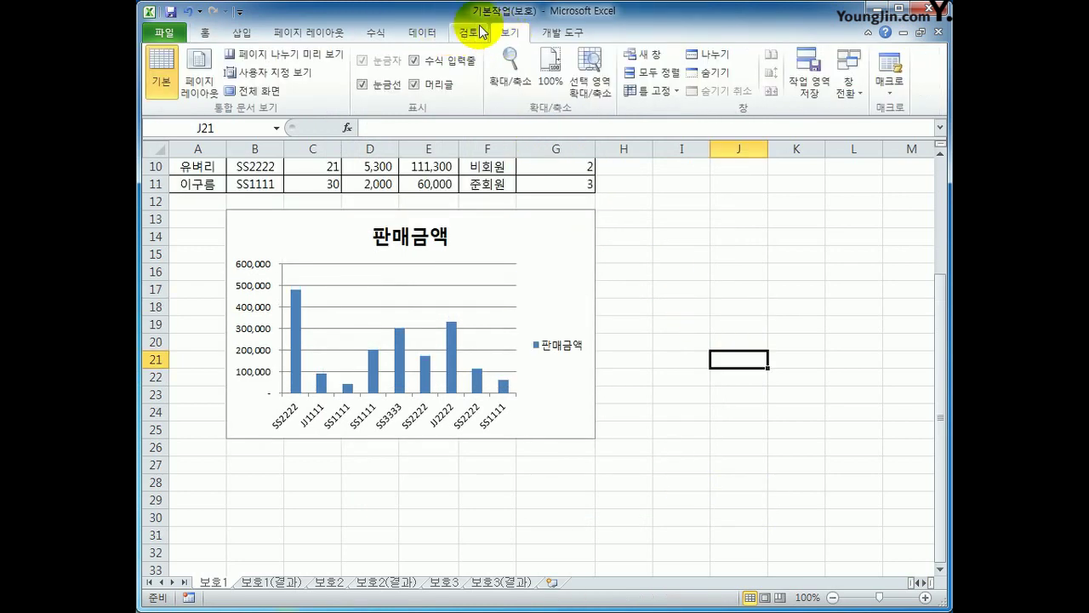
left_click(482, 32)
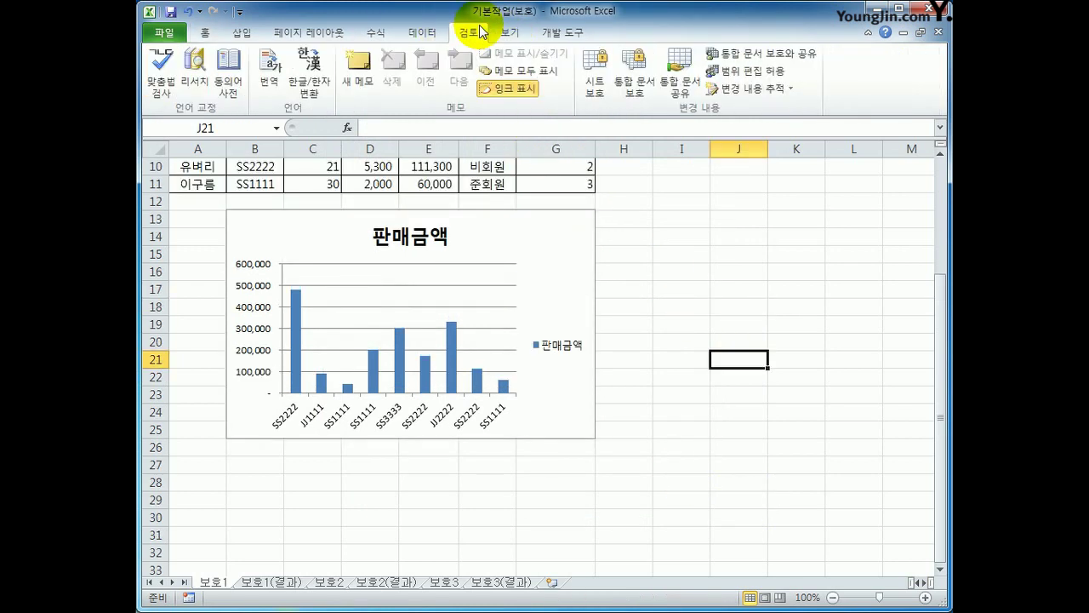
left_click(597, 93)
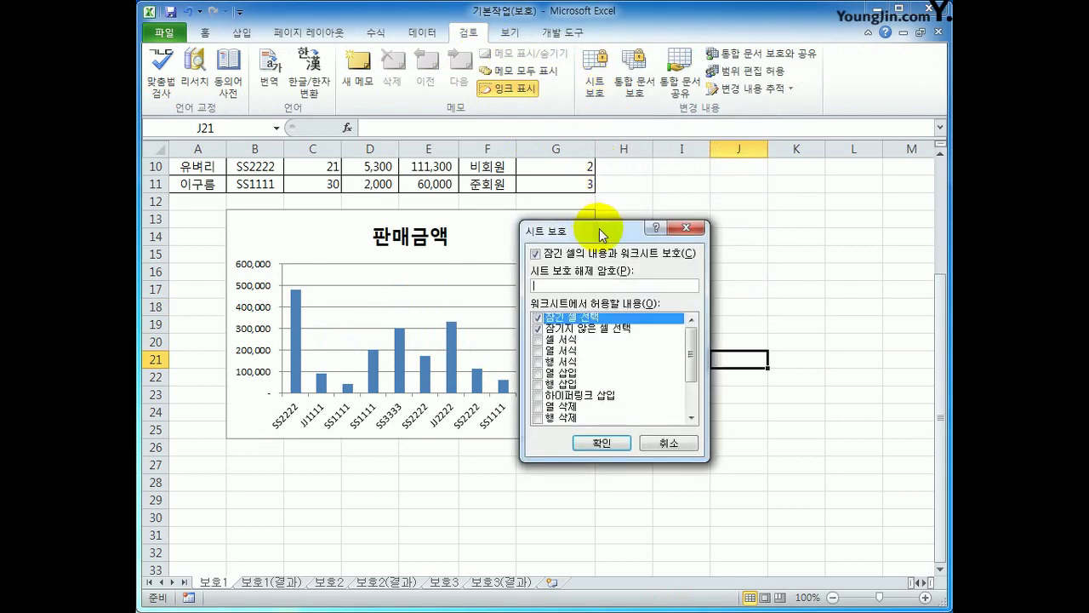
left_click_drag(600, 233, 705, 190)
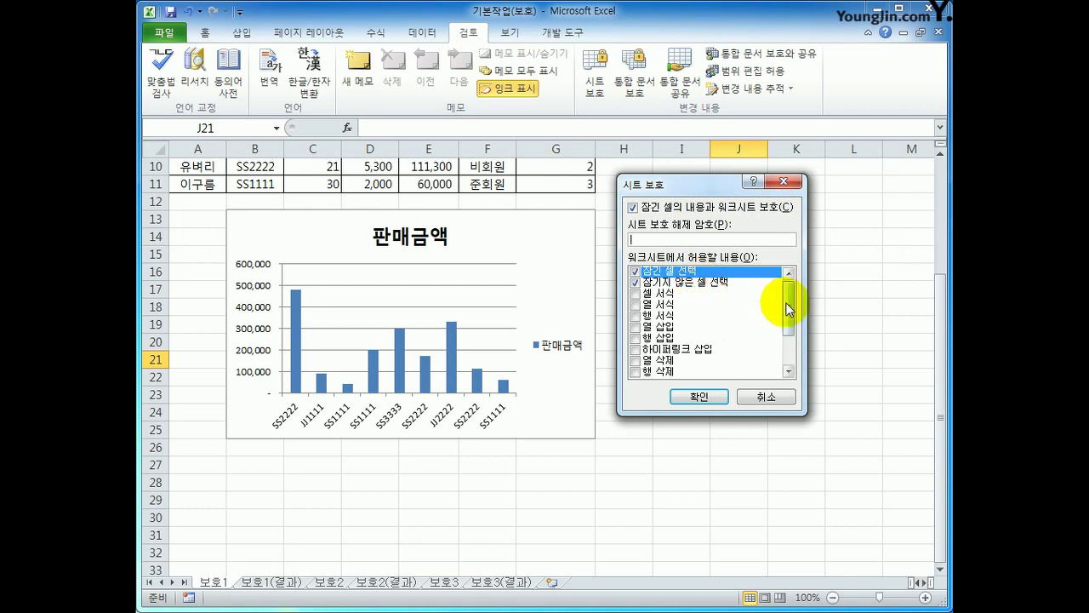
left_click_drag(789, 308, 789, 329)
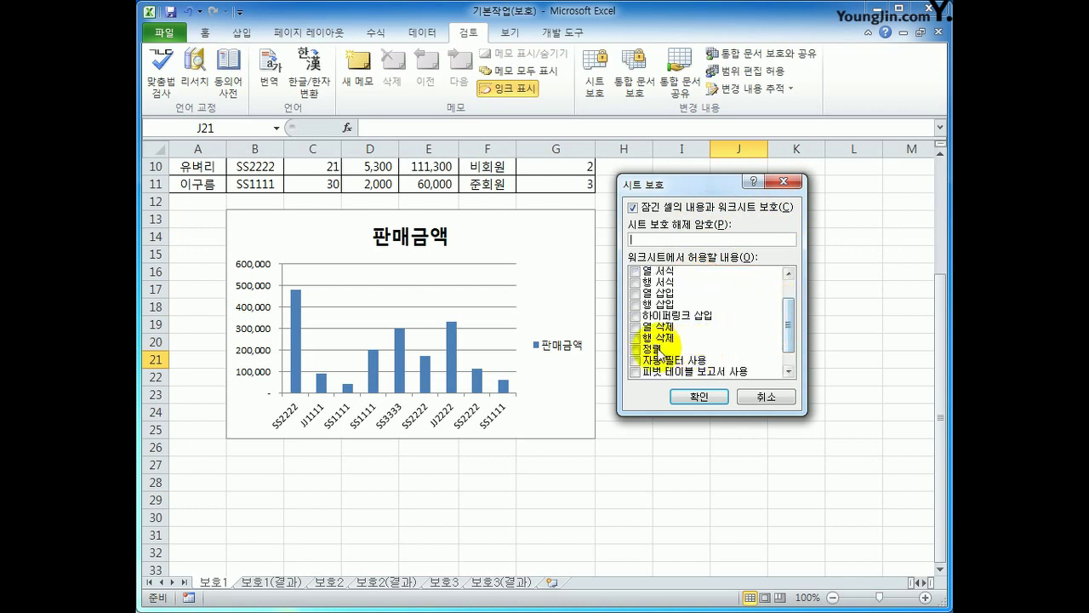
left_click(635, 350)
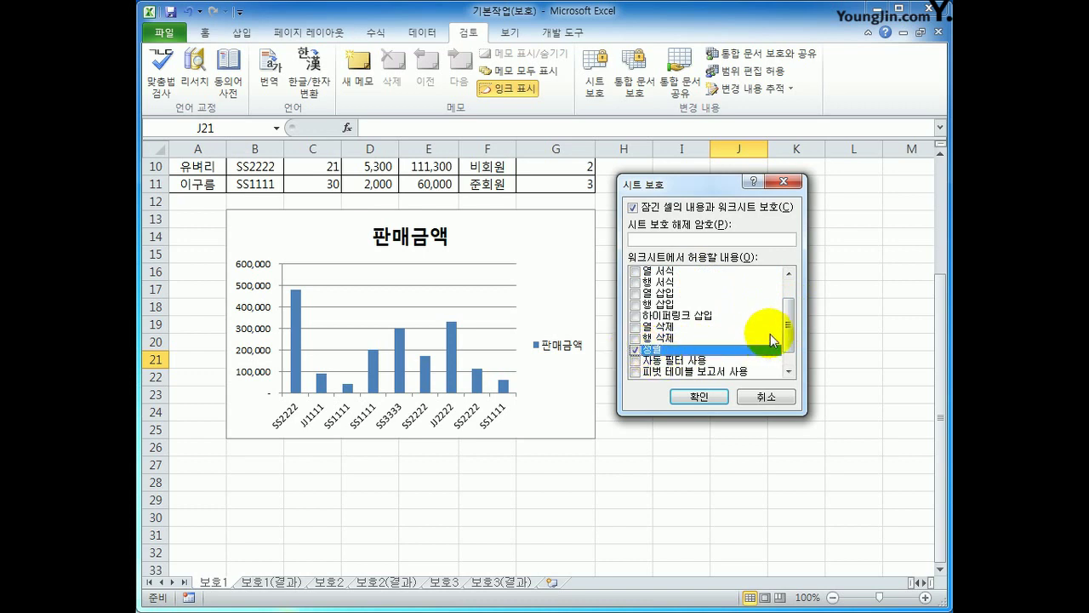
mouse_move(785, 339)
left_mouse_down()
mouse_move(776, 297)
mouse_move(792, 344)
mouse_move(783, 333)
mouse_move(783, 350)
left_mouse_up()
left_click(719, 396)
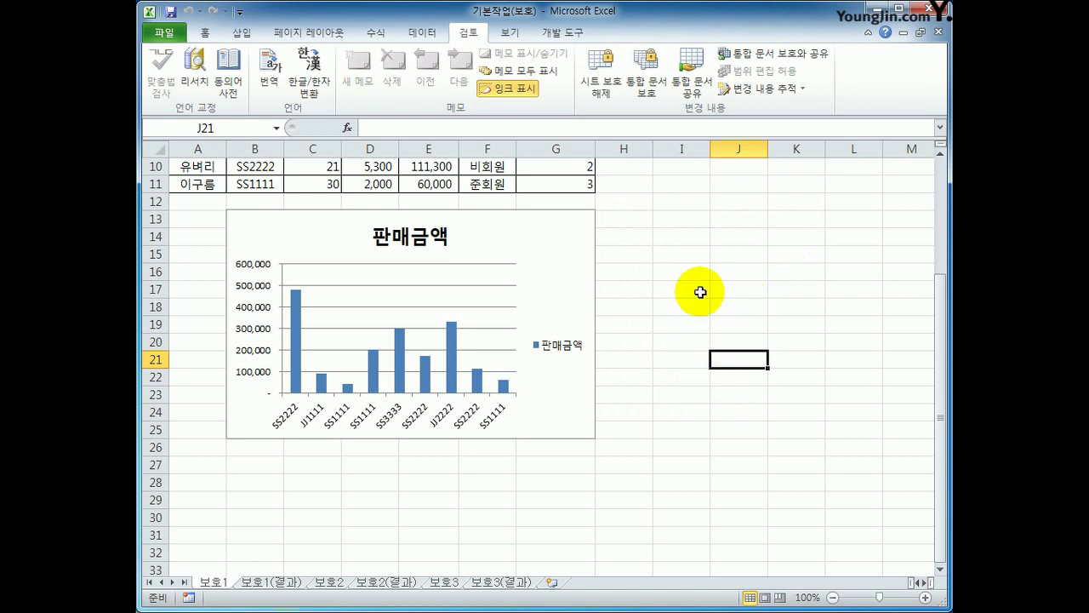
- Unprotect the 보호1 sheet and protect it again with the same permissions, including sorting (정렬)
left_click(605, 89)
left_click(606, 92)
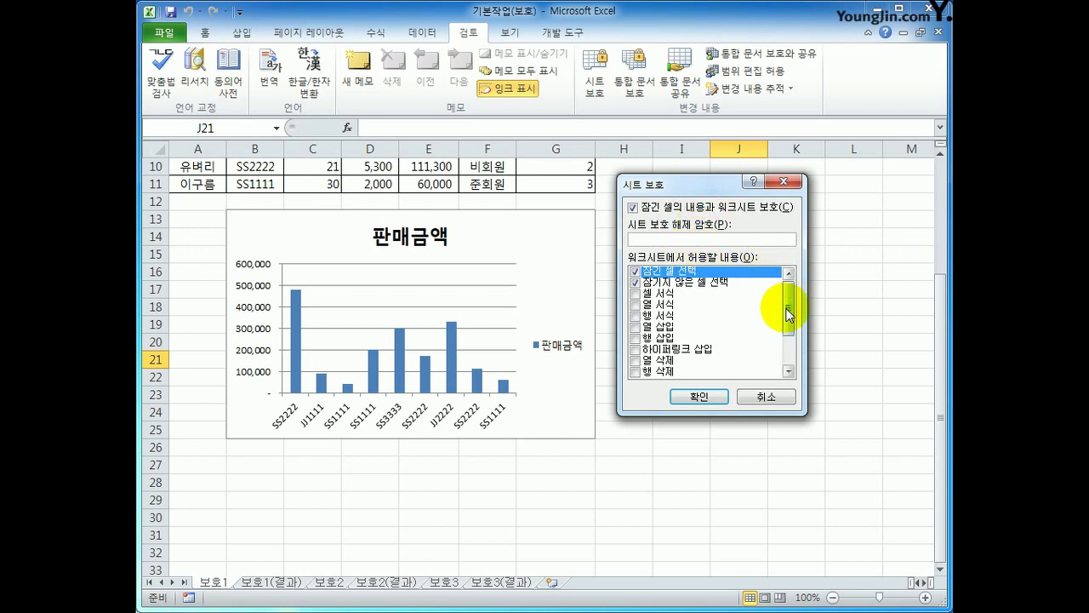
left_click_drag(782, 309, 784, 340)
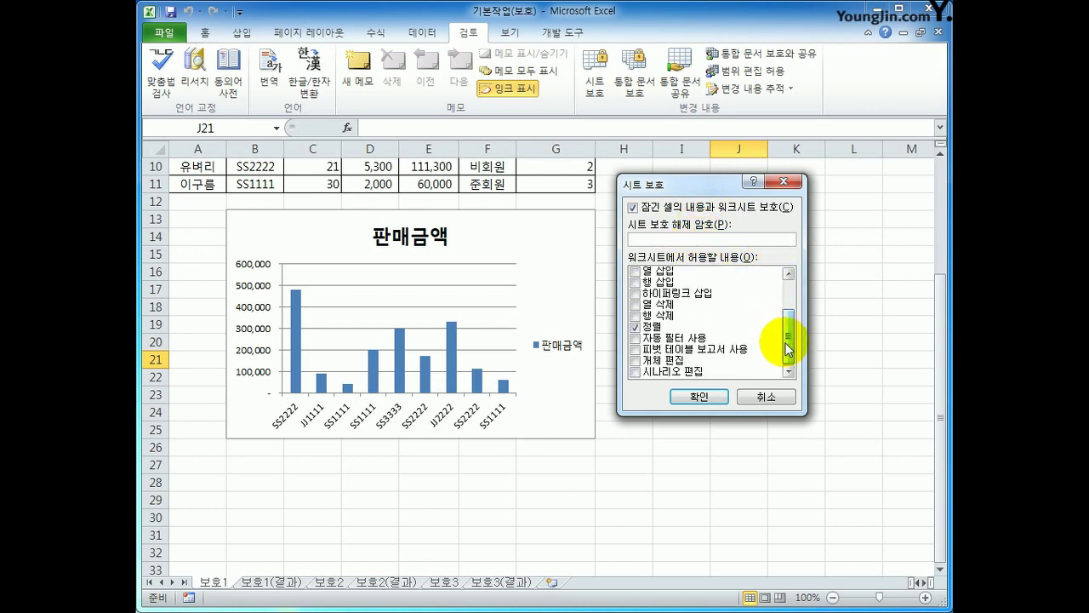
left_click(713, 396)
- On the 보호2 sheet, examine the formulas in the shuttle bus timetable from A9 to I40, including the blank-looking cells
scroll(732, 468, "up", 3)
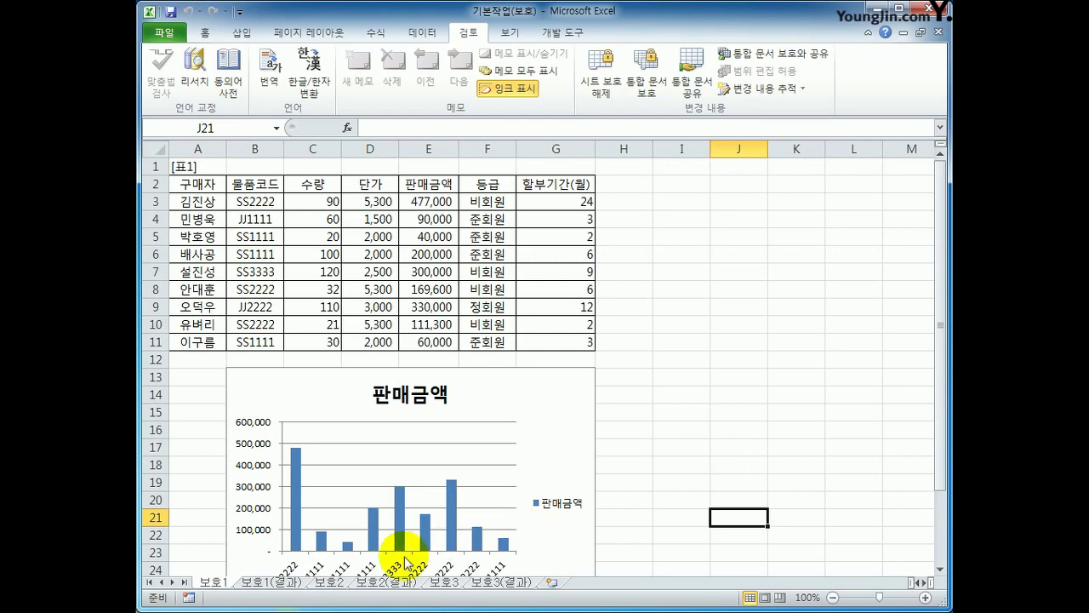
left_click(338, 583)
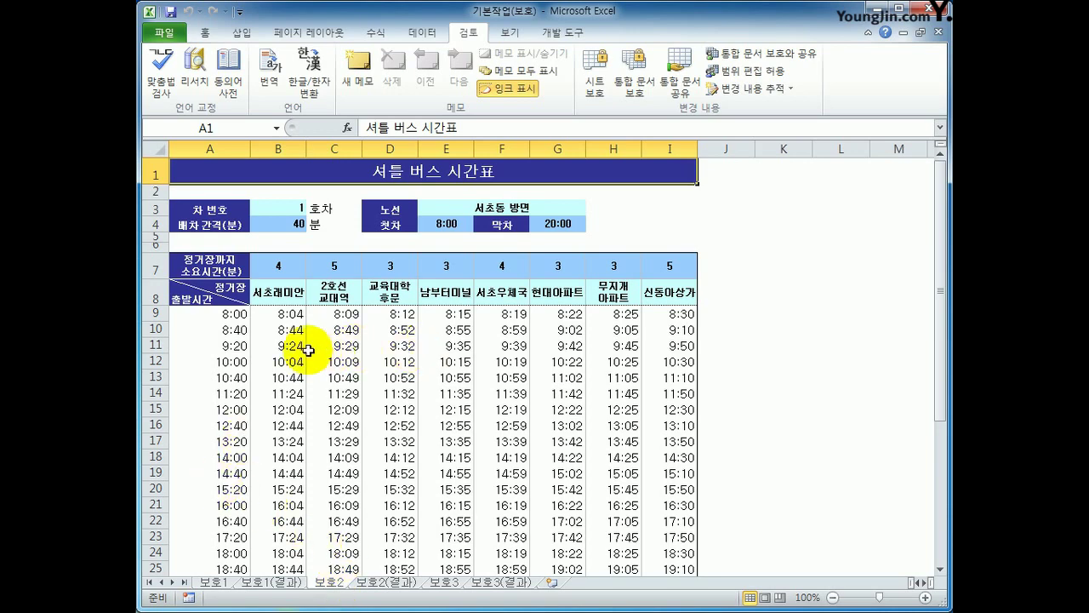
left_click(237, 314)
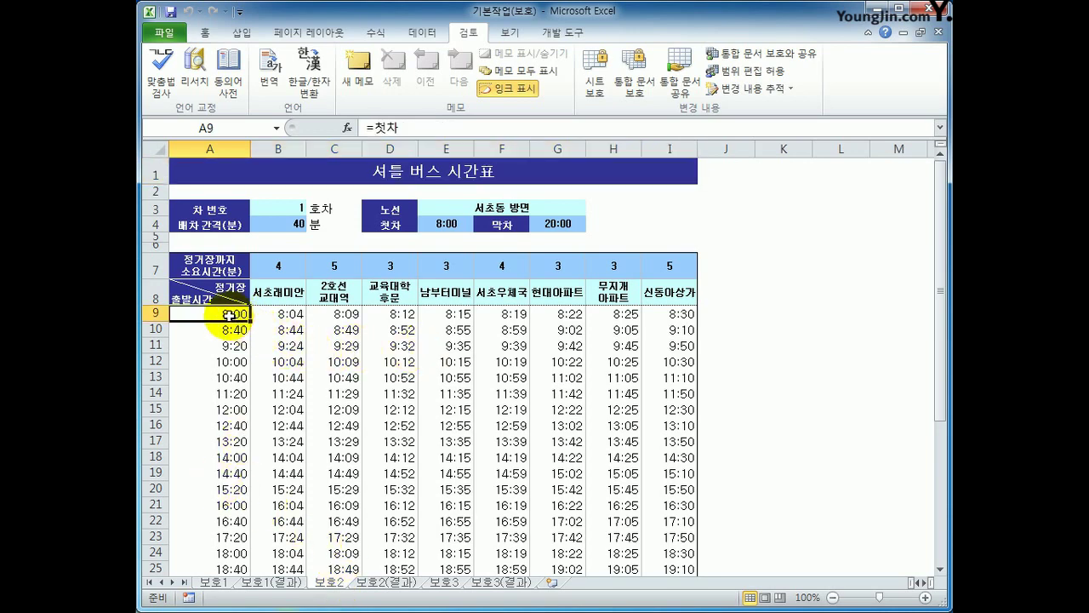
scroll(230, 313, "down", 1)
scroll(681, 442, "down", 3)
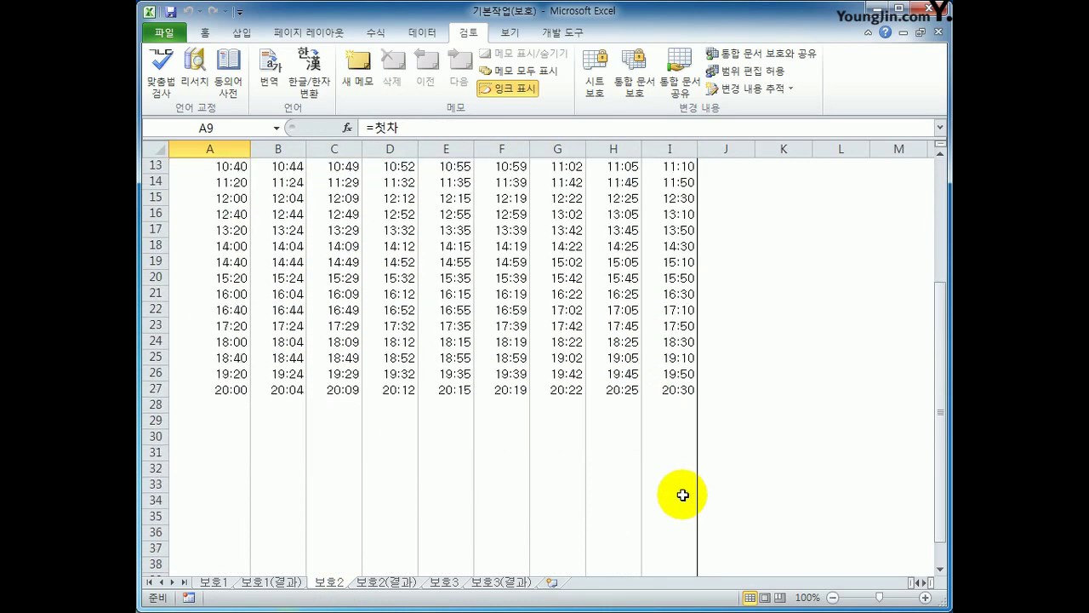
left_click(665, 391)
scroll(669, 460, "down", 3)
left_click(675, 454)
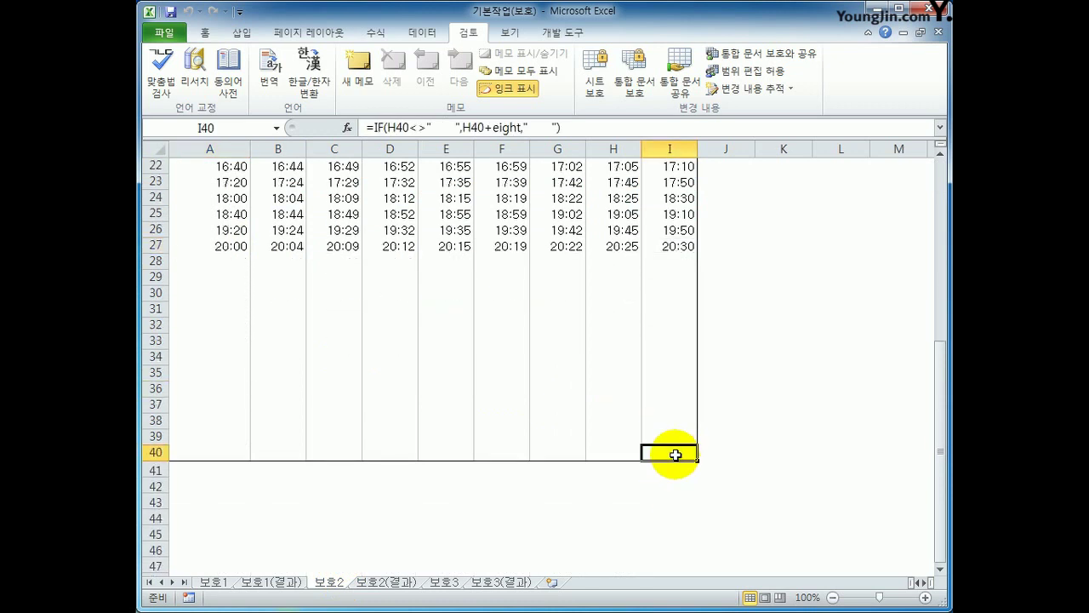
left_click(488, 387)
left_click(387, 354)
left_click(333, 341)
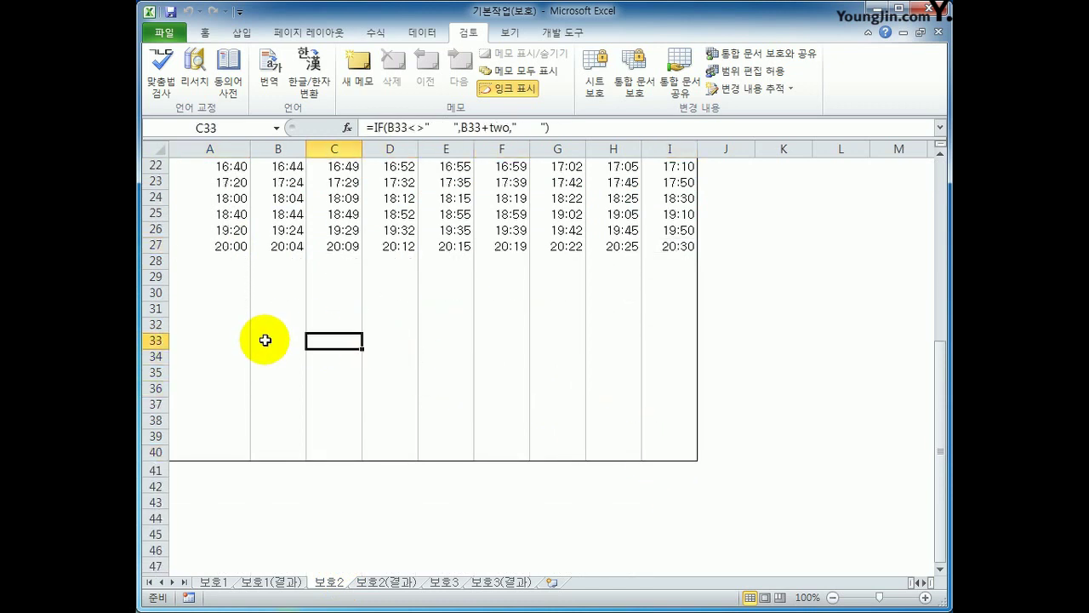
left_click(265, 340)
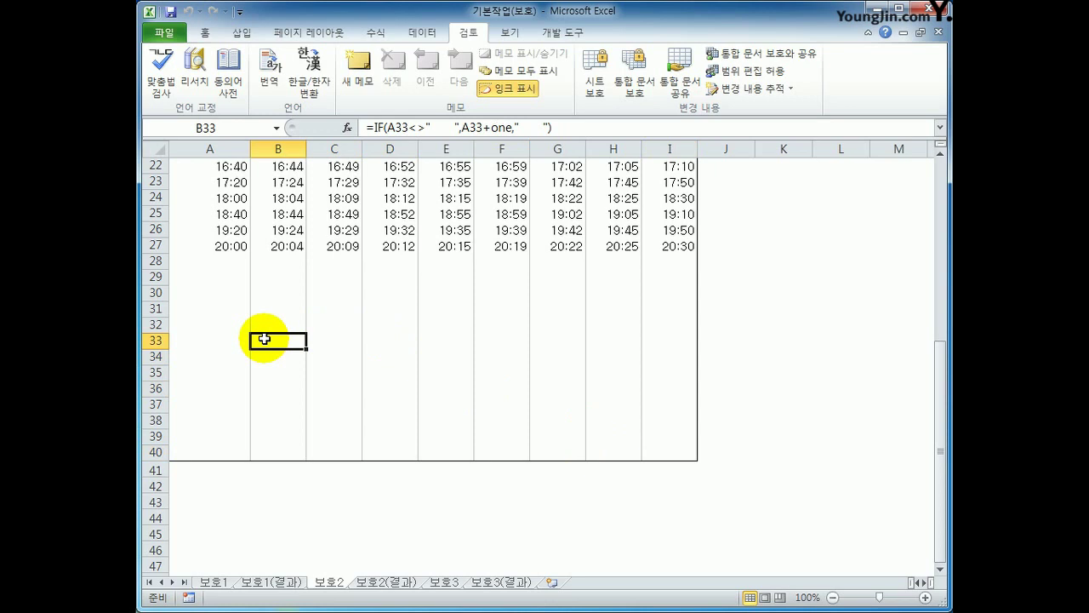
scroll(264, 339, "up", 5)
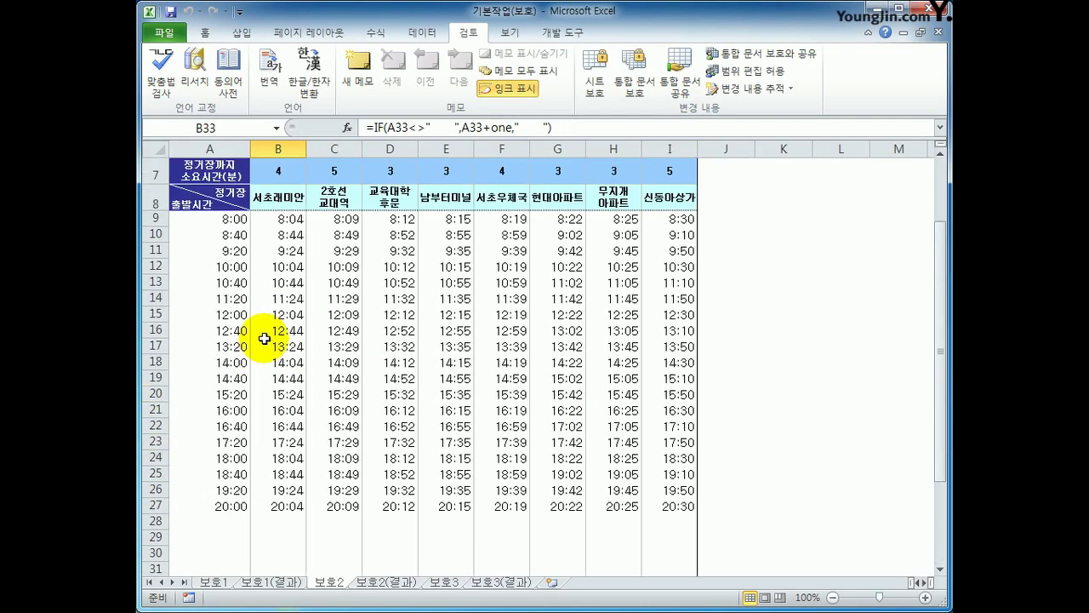
- Set the shuttle bus timetable cells A9:I40 on the 보호2 sheet to be locked (잠금) and have hidden formulas (숨김)
left_click(220, 218)
left_click_drag(220, 217, 647, 540)
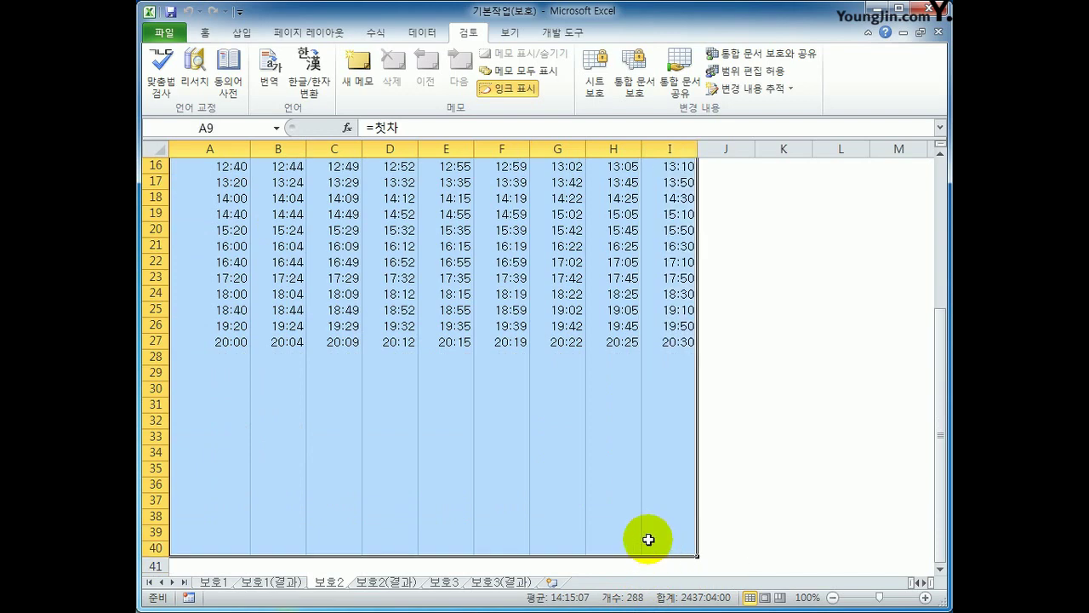
scroll(647, 539, "up", 5)
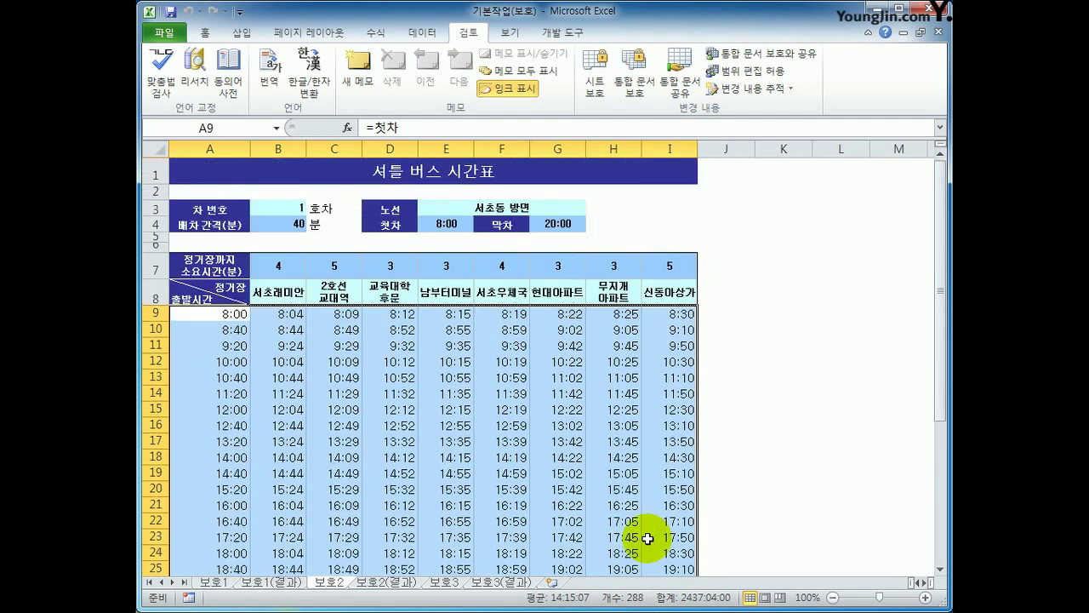
right_click(440, 345)
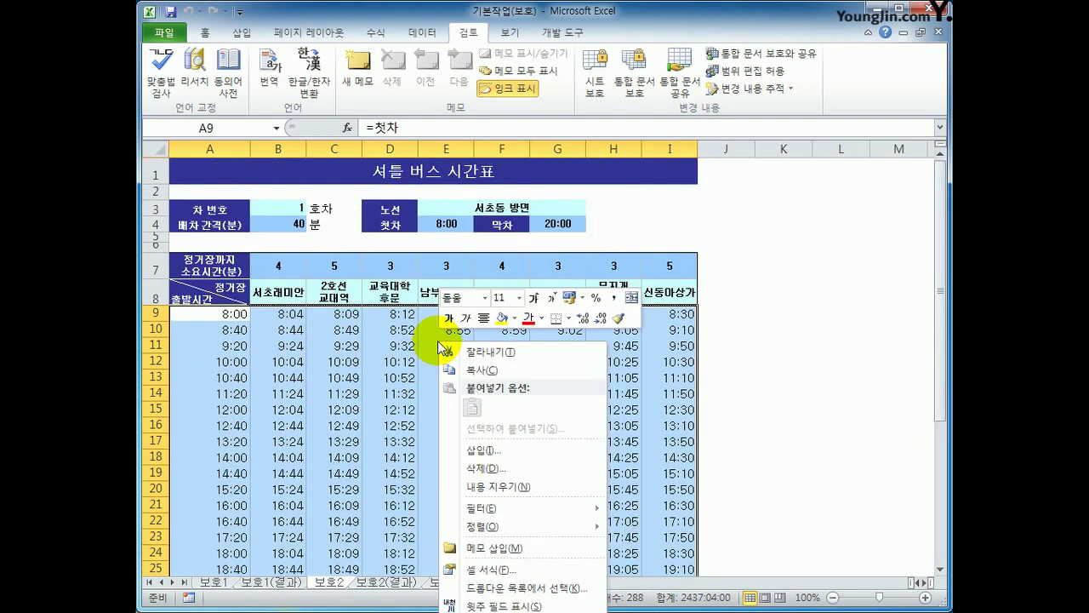
left_click(564, 570)
left_click_drag(562, 405, 622, 140)
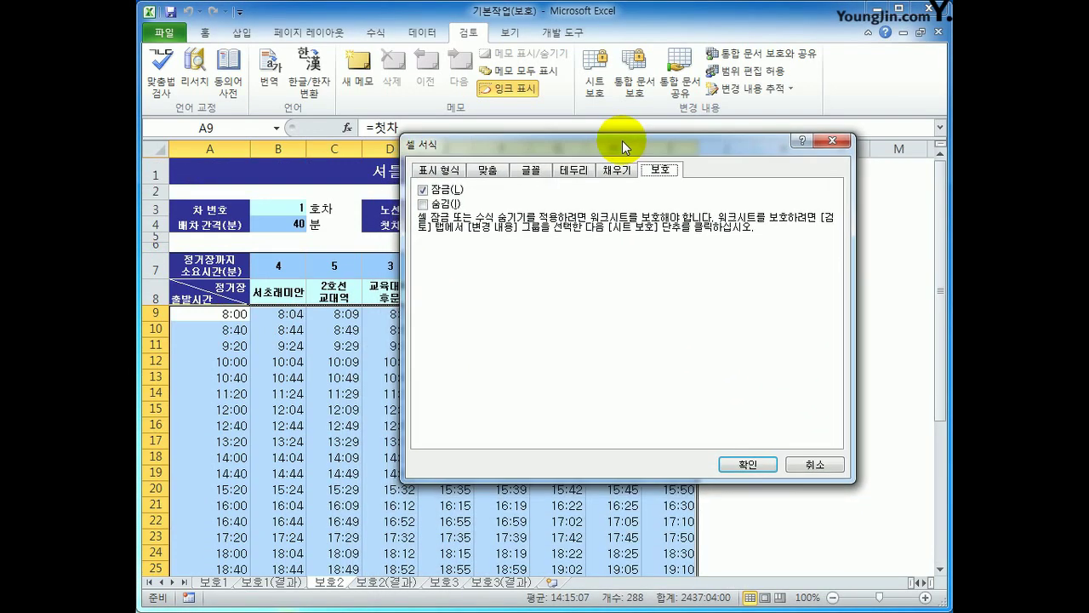
left_click(446, 204)
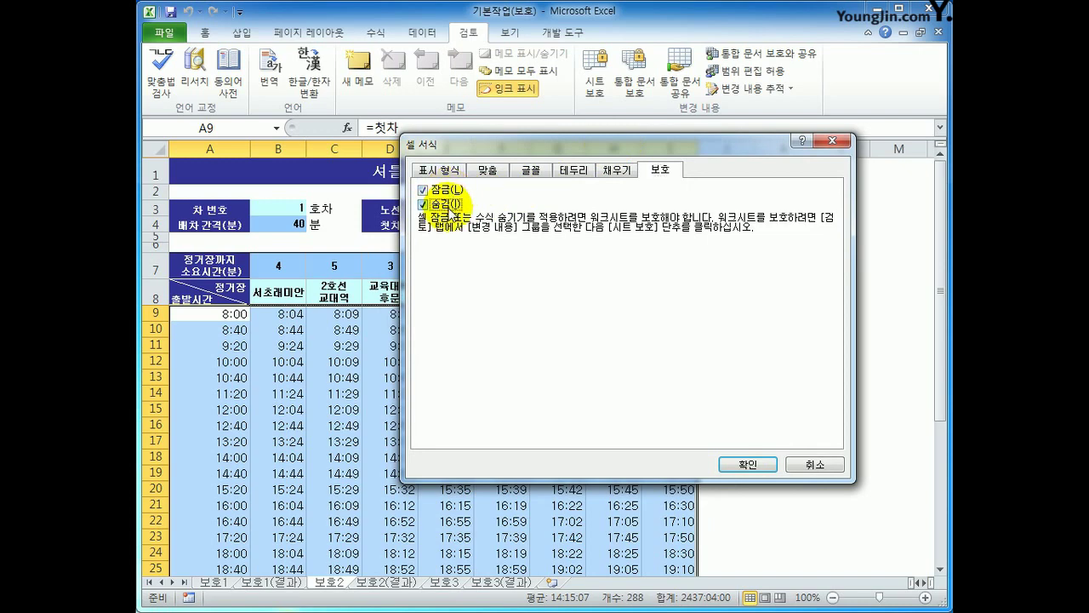
left_click(740, 464)
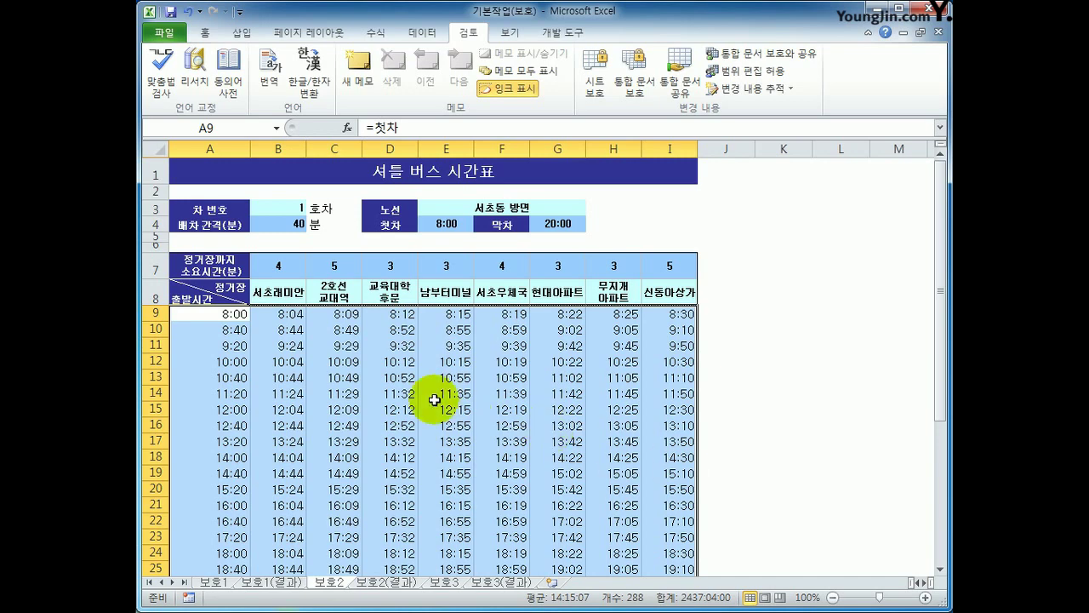
- Examine whether formulas in the A9:I40 timetable still show before sheet protection, checking cells in column A and row 13
left_click(230, 311)
left_click(232, 332)
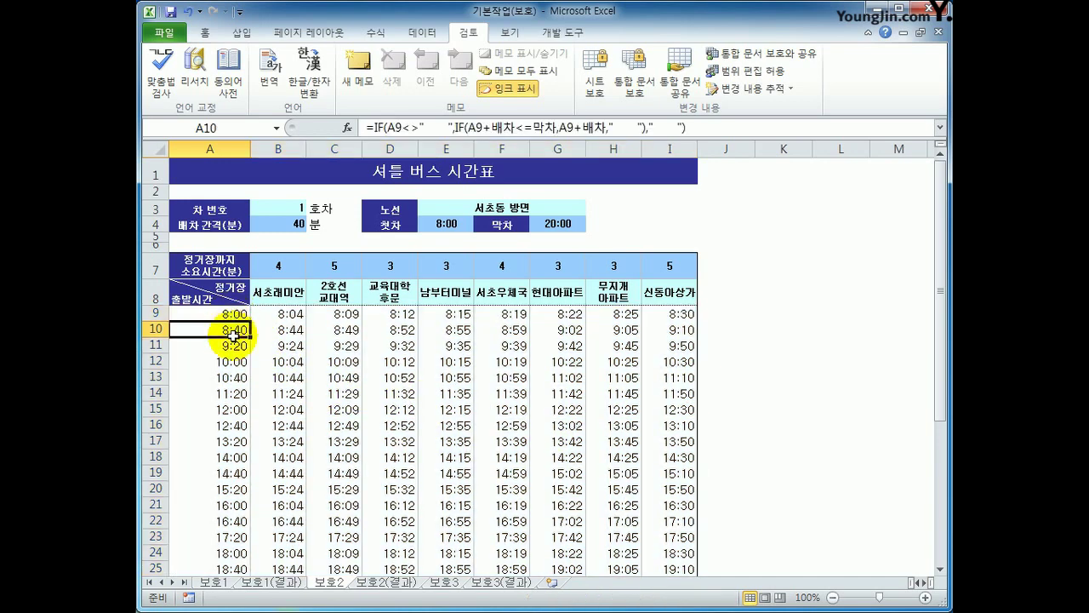
left_click(232, 378)
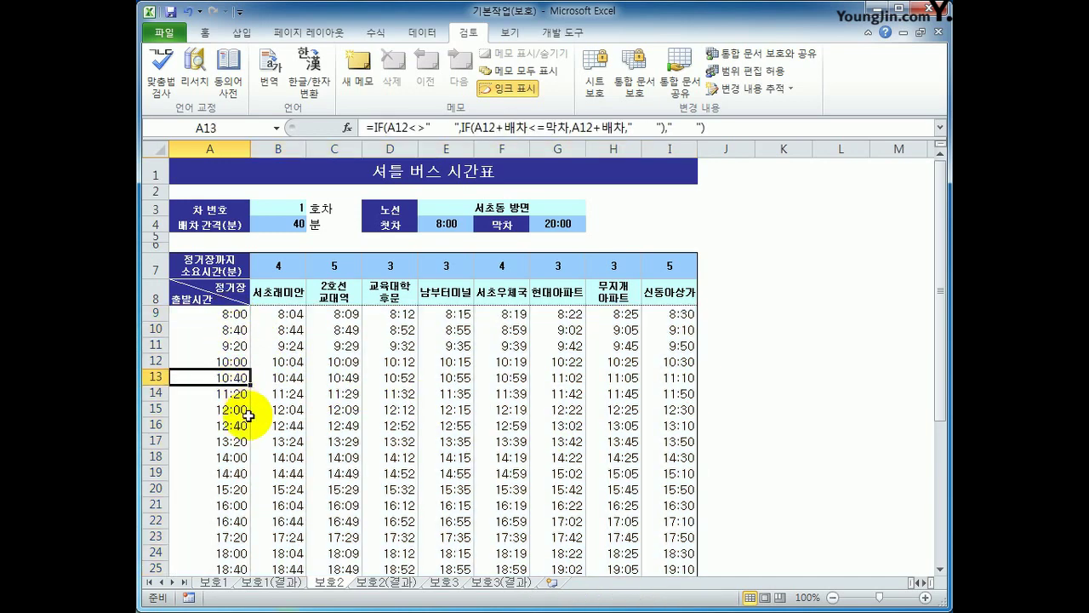
left_click(285, 379)
left_click(349, 377)
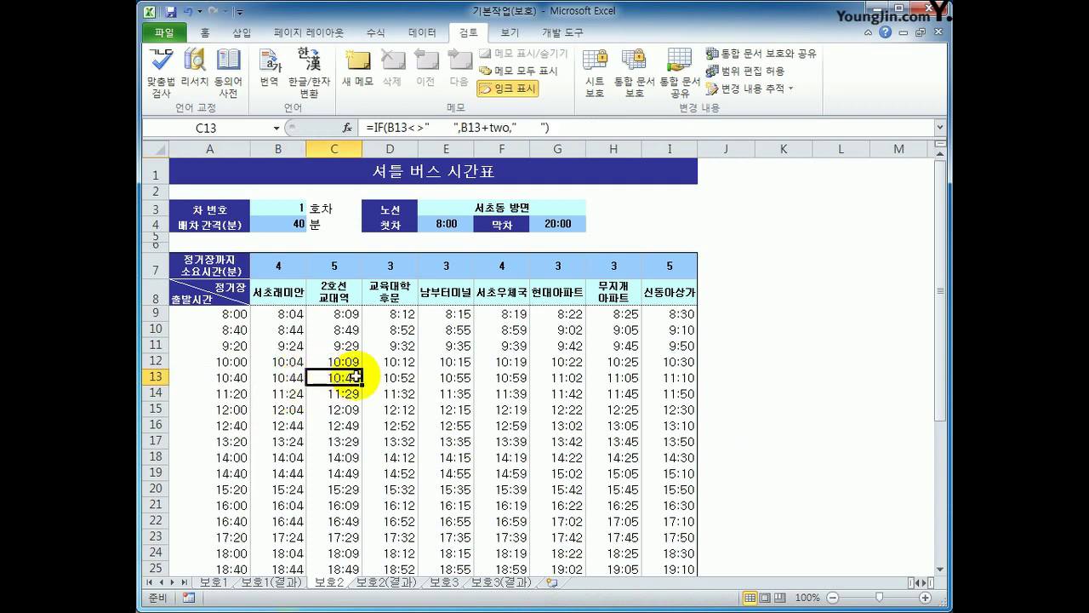
left_click(390, 377)
left_click(440, 376)
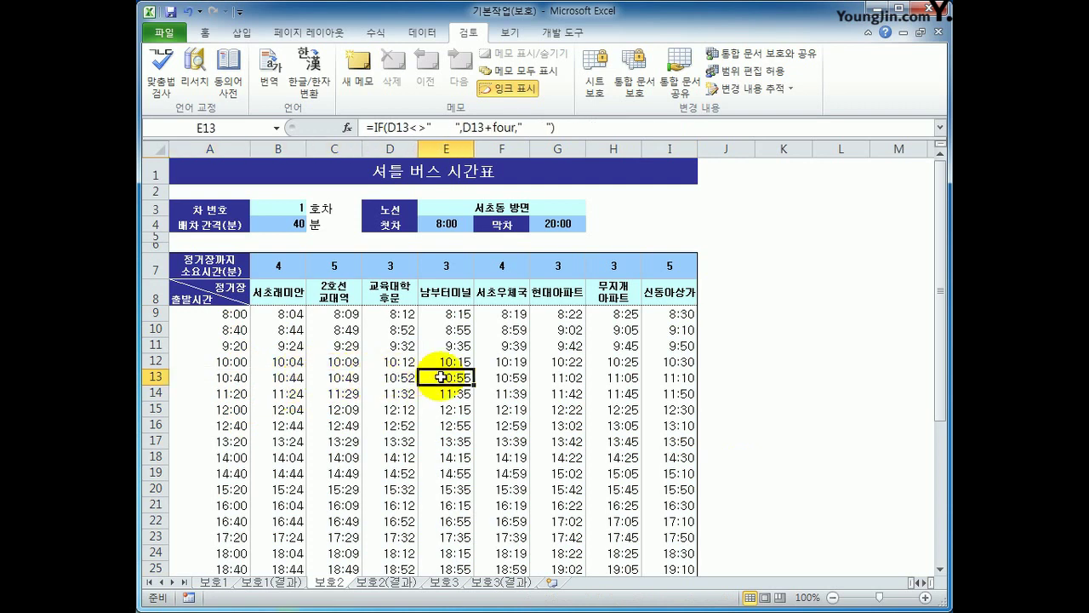
left_click(231, 313)
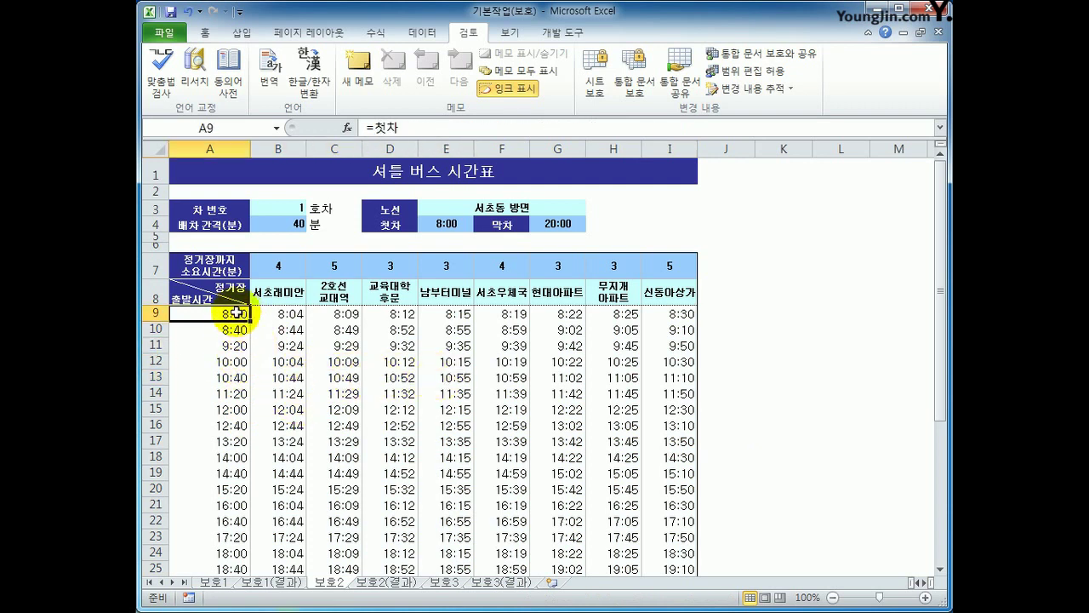
left_click_drag(236, 312, 654, 539)
scroll(646, 539, "up", 5)
- Protect the 보호2 sheet without a password, allowing selection of locked and unlocked cells
left_click(557, 376)
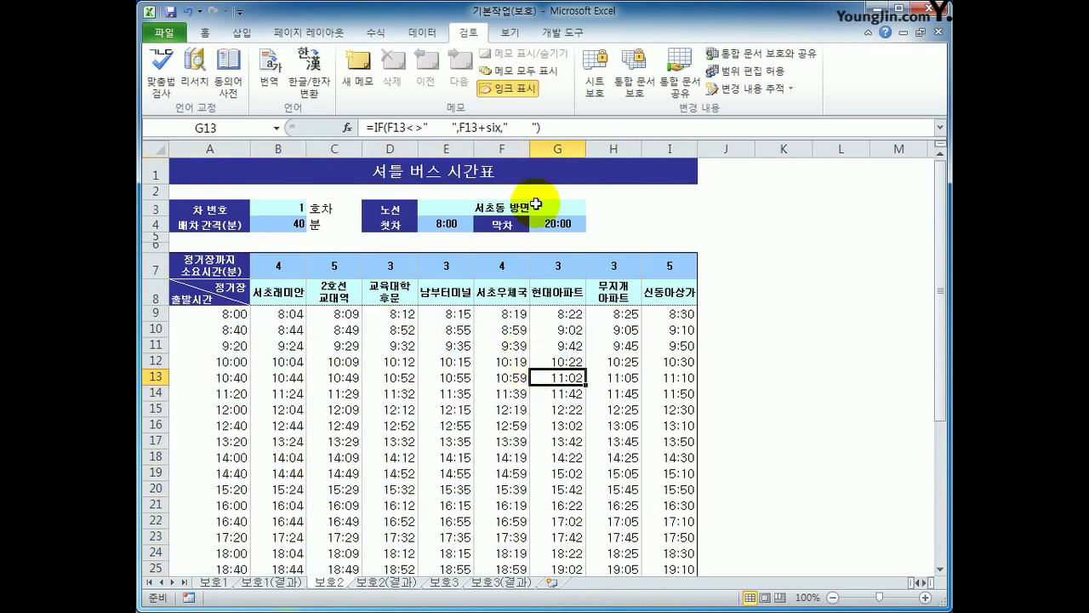
left_click(595, 81)
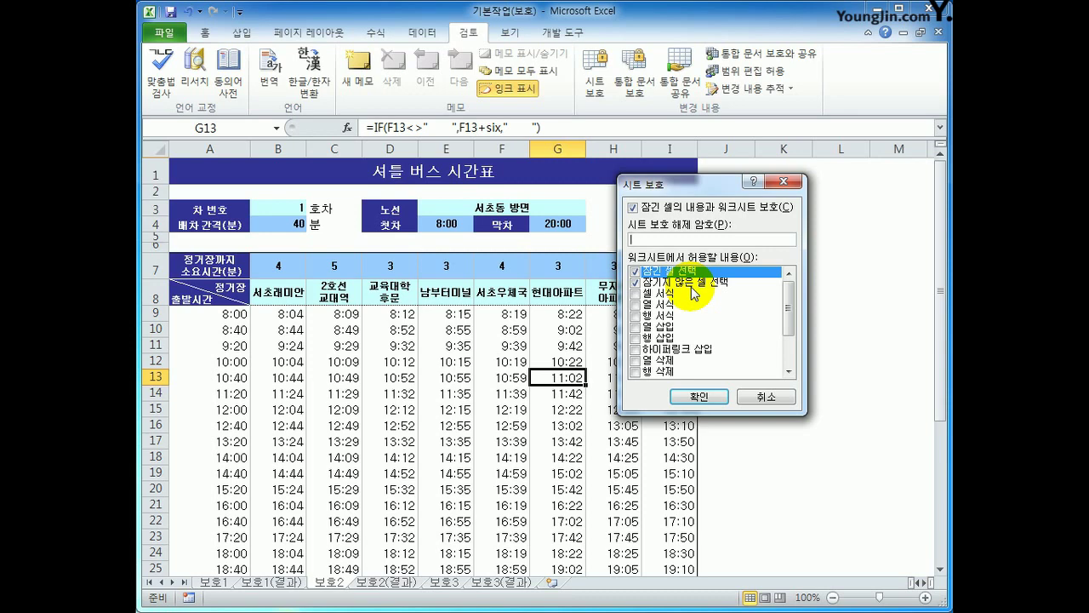
left_click(694, 395)
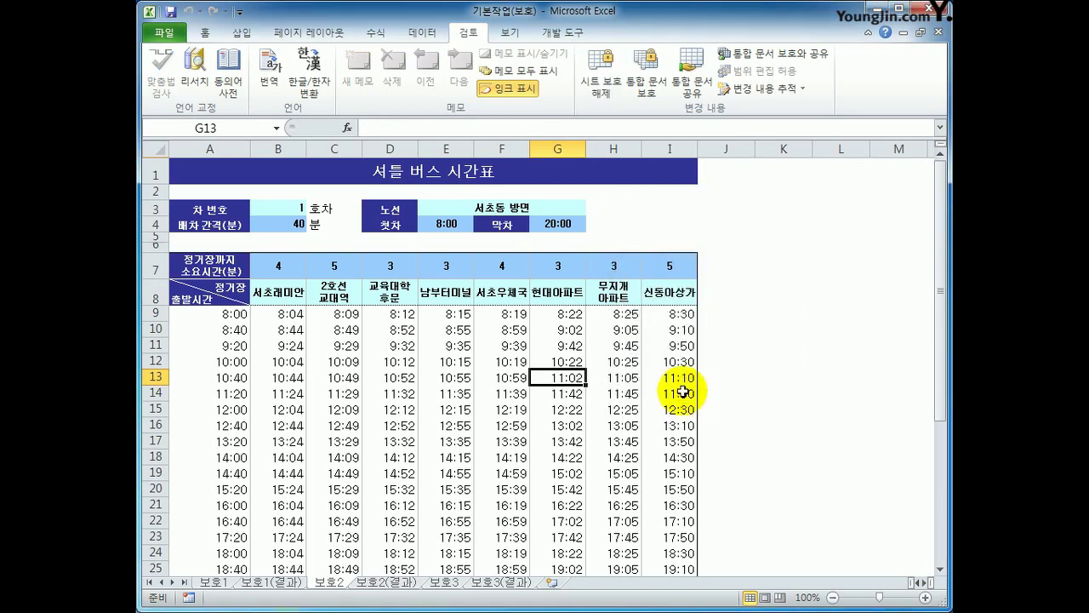
- Check departure-time cells in column A of the protected 보호2 sheet, from A9 to the blank-looking rows, for hidden formulas
left_click(213, 314)
left_click(215, 345)
left_click(223, 393)
left_click(228, 473)
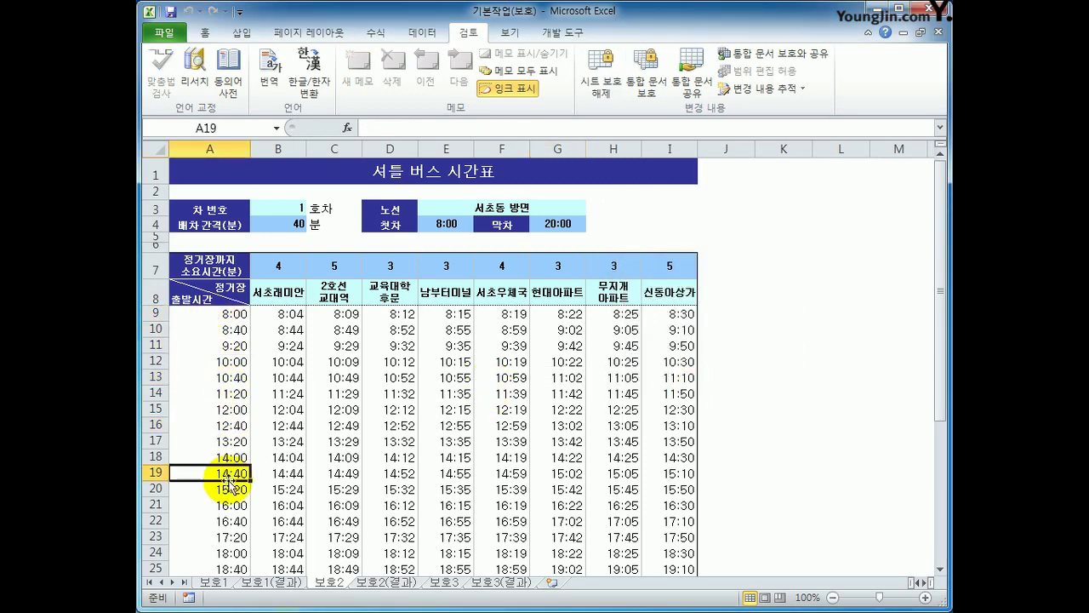
left_click(225, 520)
left_click(226, 554)
scroll(240, 515, "down", 3)
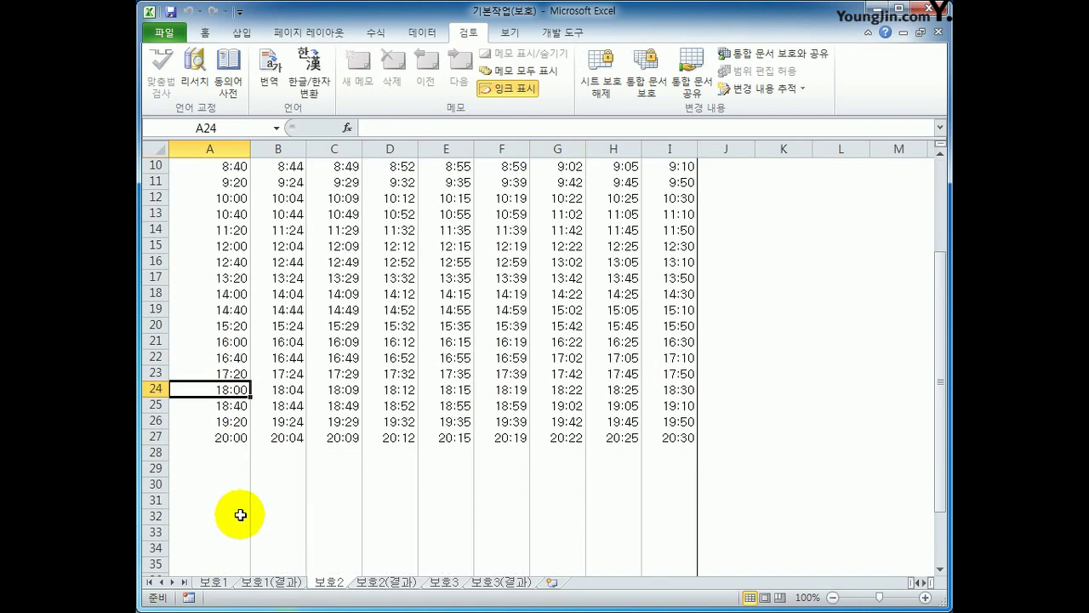
left_click(219, 450)
left_click(218, 423)
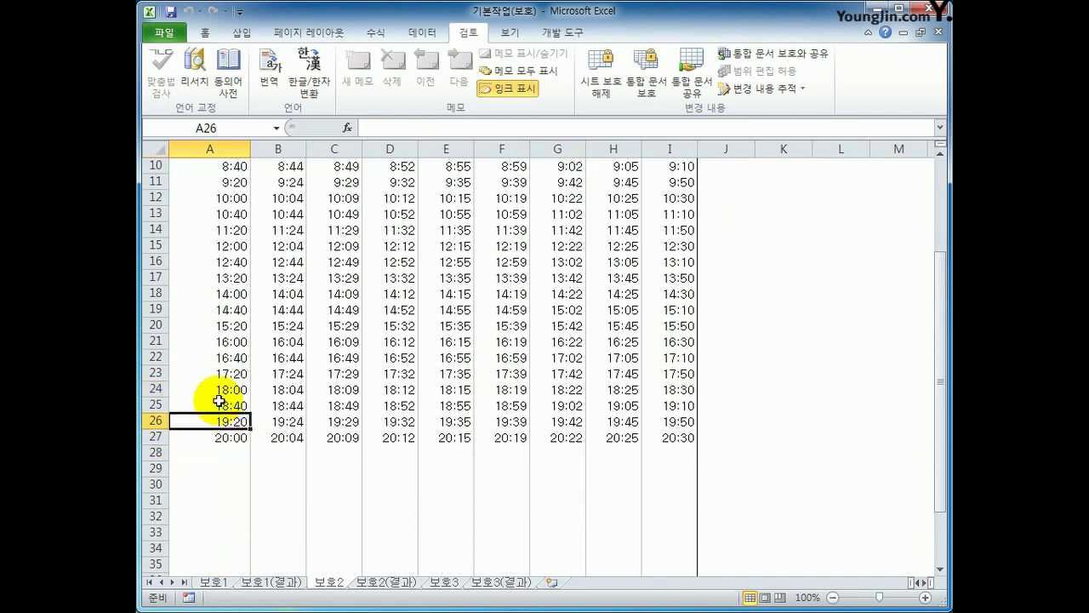
left_click(213, 327)
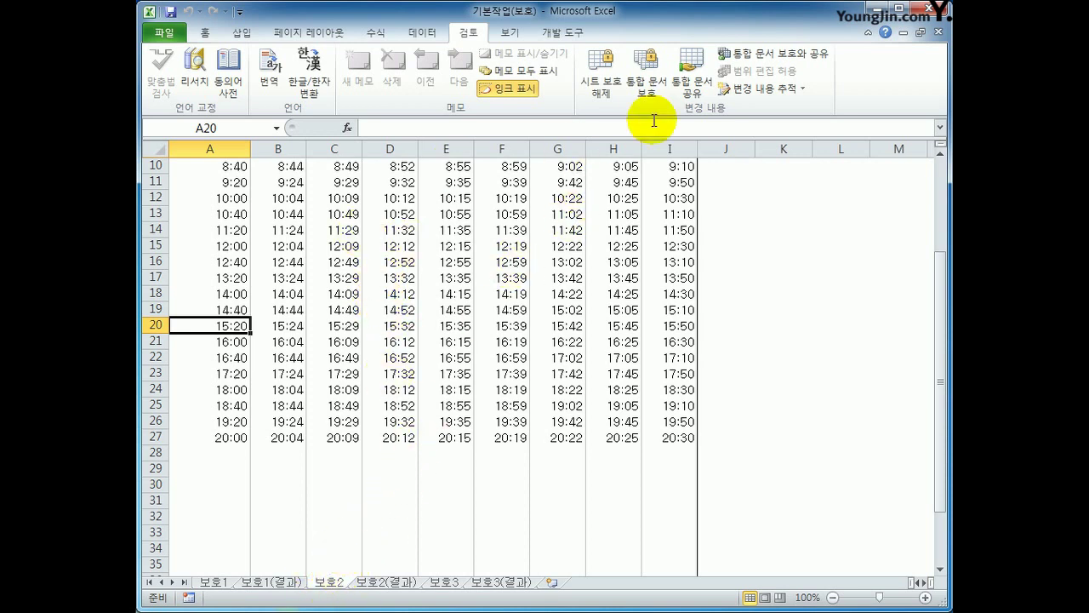
- Protect the workbook's structure (구조) without a password, leaving windows (창) unprotected
left_click(644, 83)
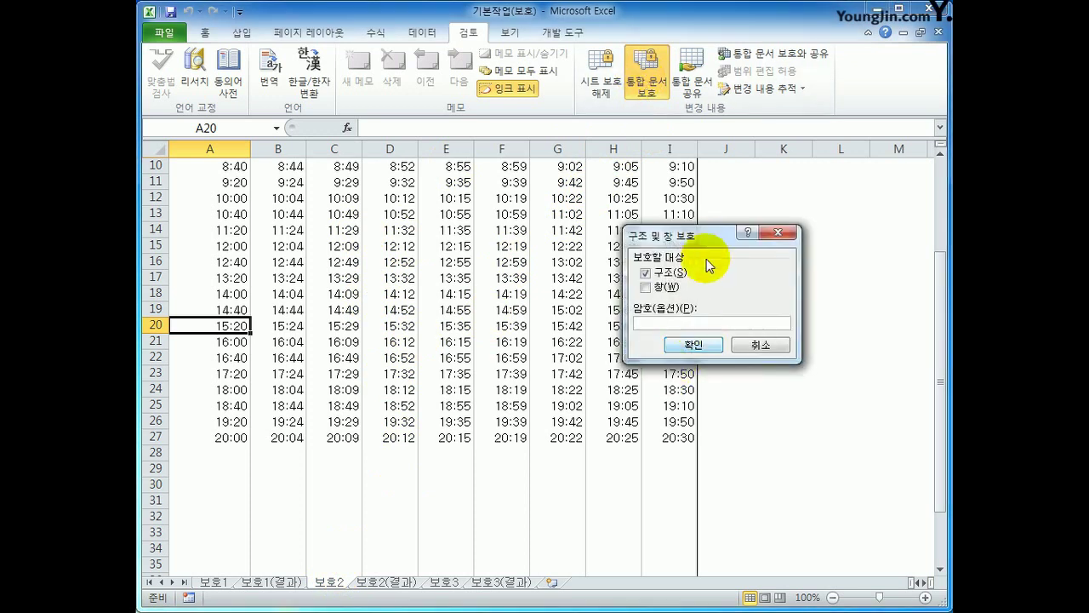
left_click_drag(694, 233, 608, 213)
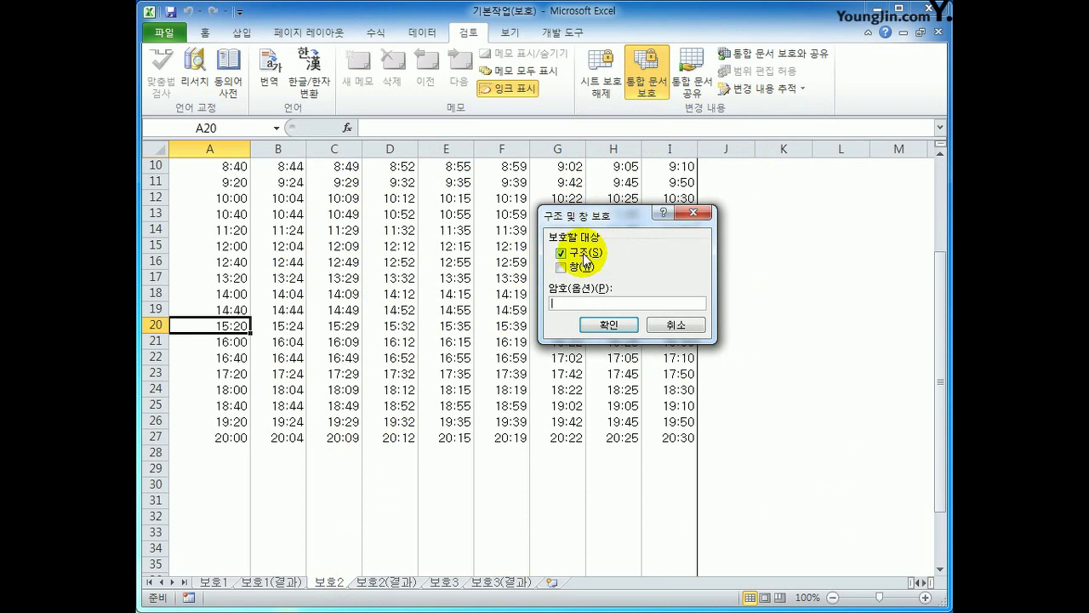
left_click(604, 326)
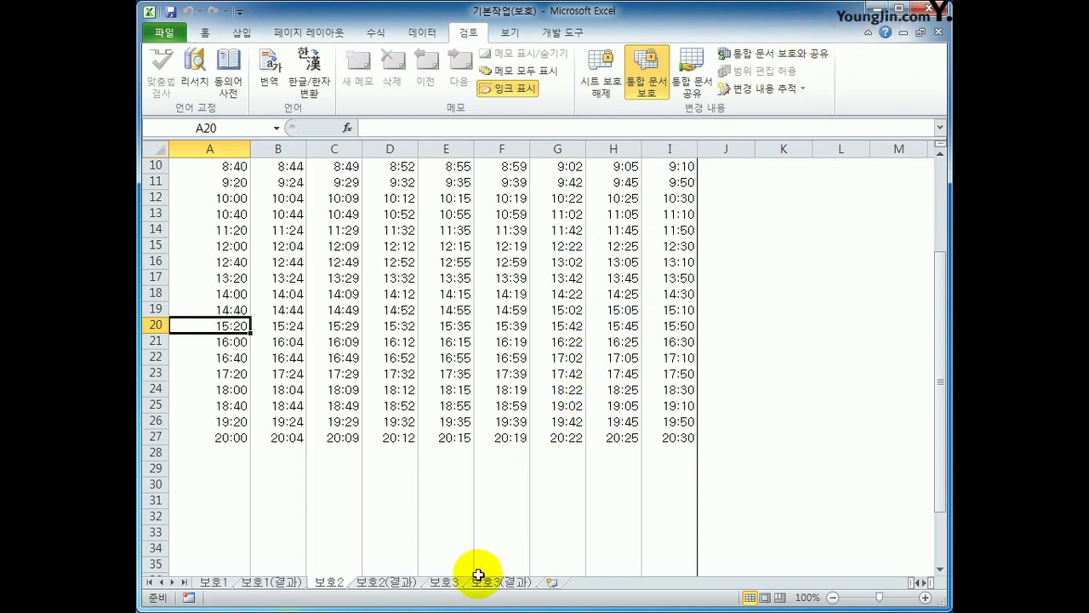
- On the 보호3 sheet, examine the quotation's formulas in the total amount cells of row 9 and in G11:H13
left_click(443, 582)
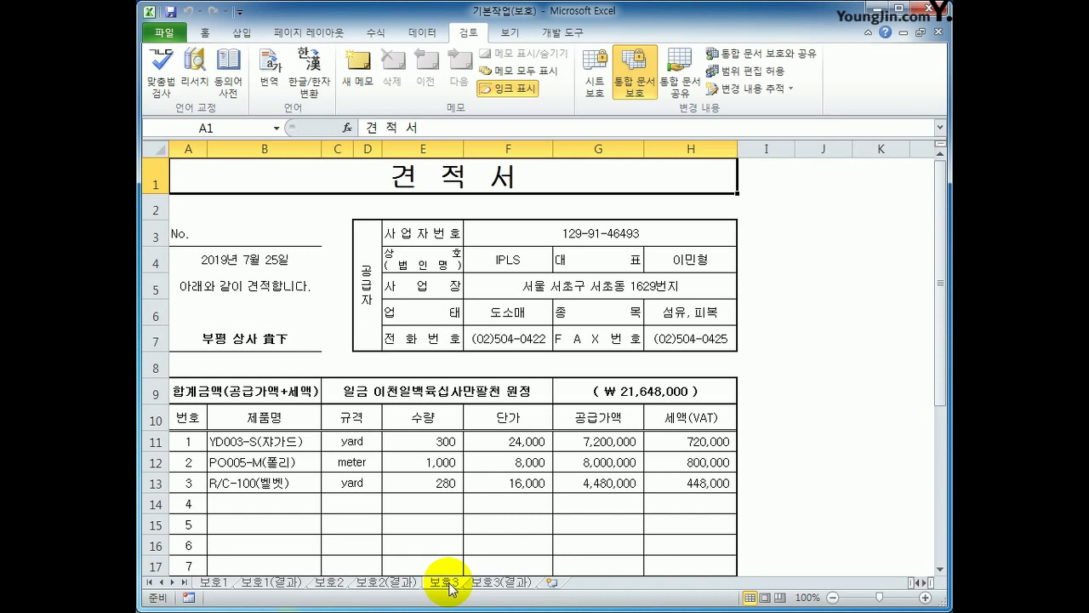
left_click(358, 391)
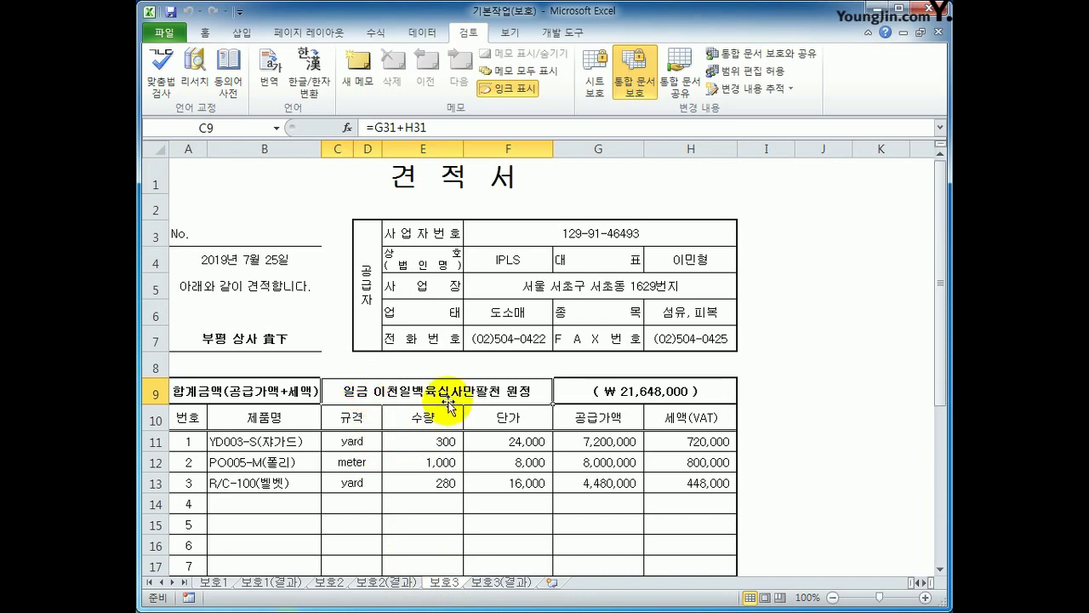
left_click(566, 392)
left_click(399, 391)
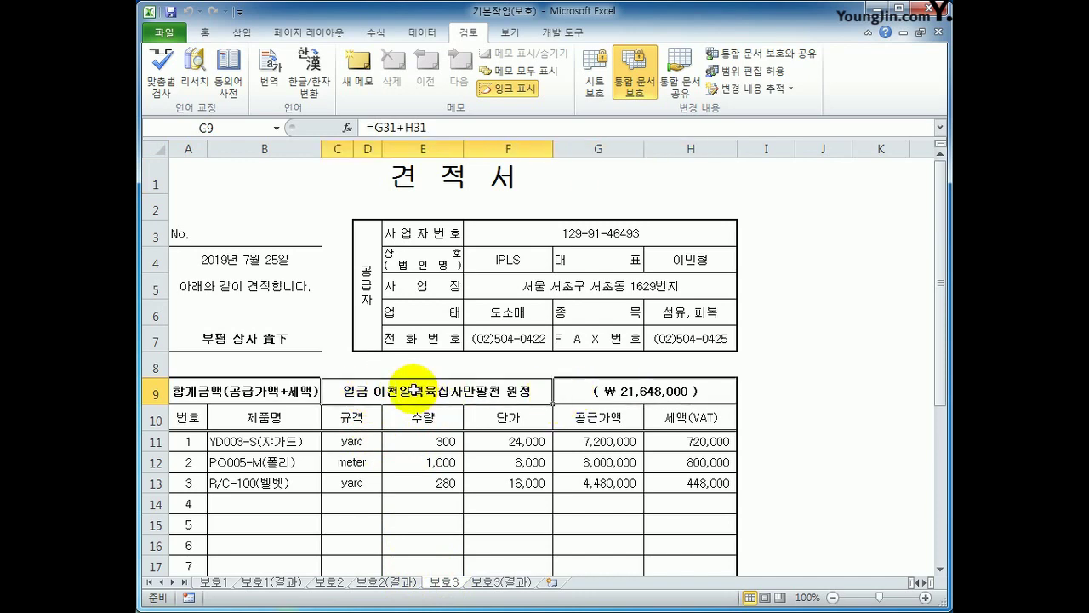
left_click(649, 390)
scroll(650, 387, "down", 4)
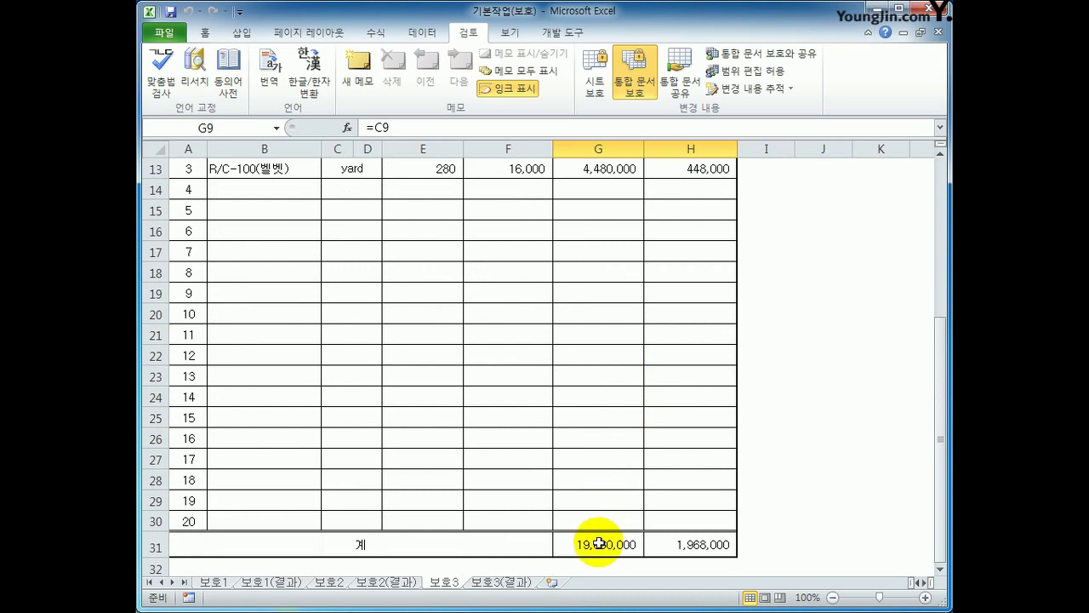
scroll(600, 523, "up", 3)
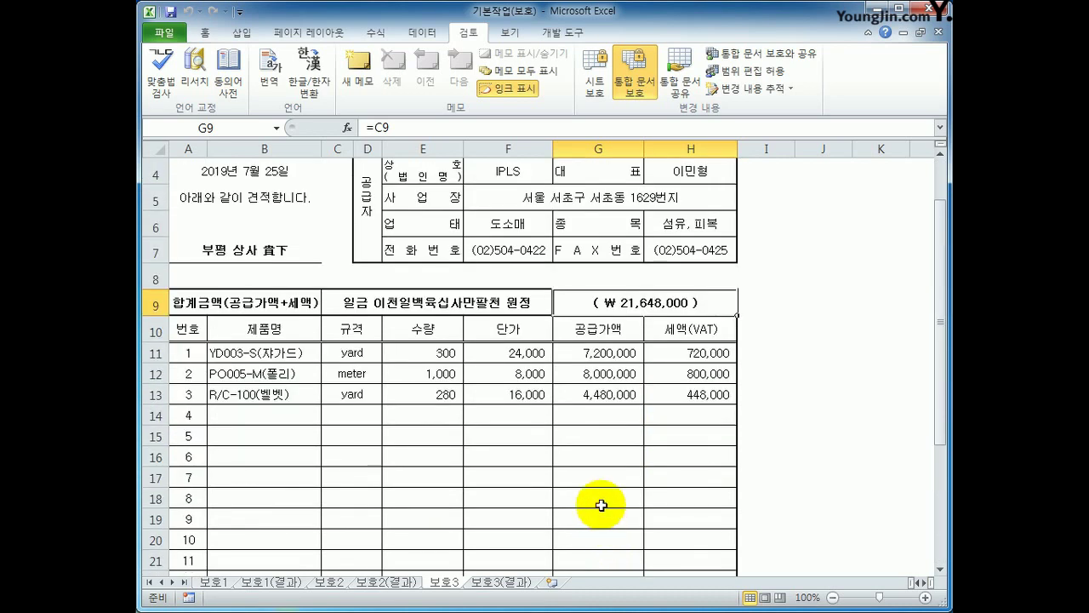
left_click(605, 356)
left_click(687, 352)
left_click(615, 374)
left_click(656, 376)
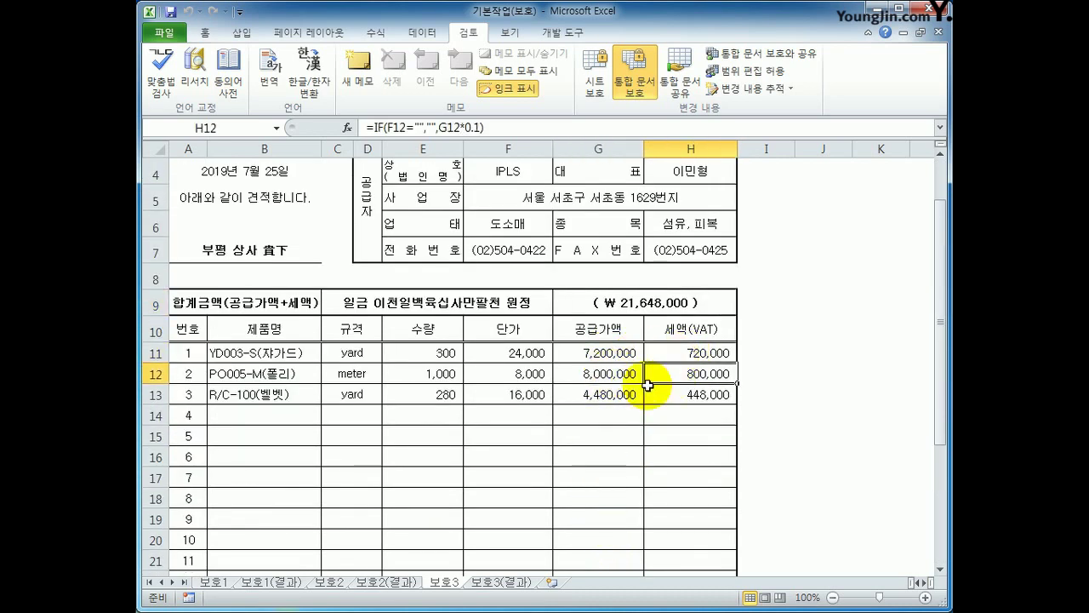
left_click(621, 395)
left_click(680, 395)
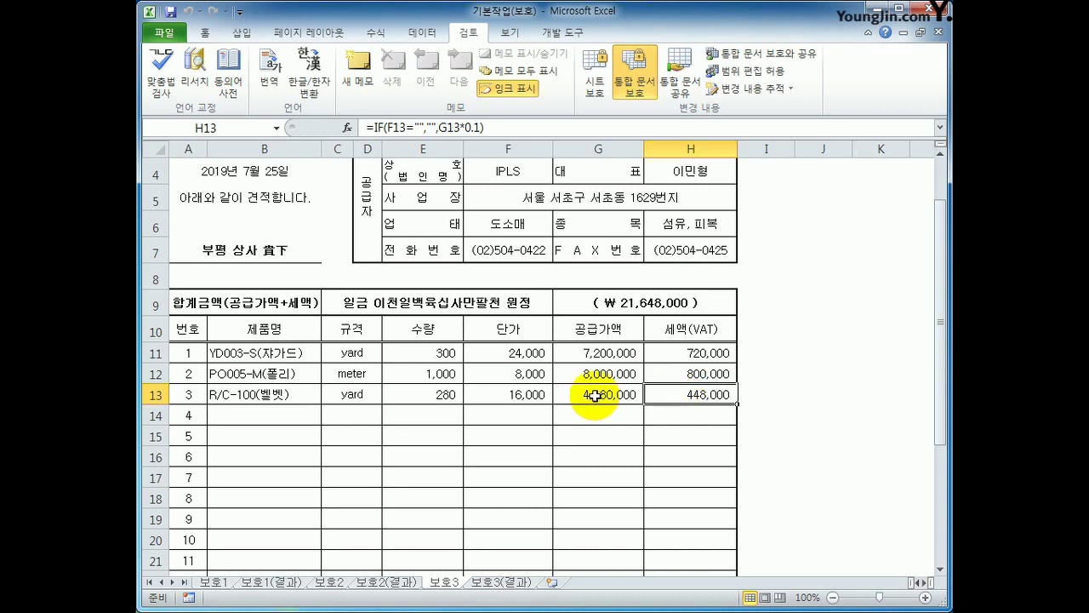
- Set the quotation's formula cells C9:H9 and G11:H31 to be locked (잠금) and have hidden formulas (숨김)
left_click_drag(373, 311, 618, 305)
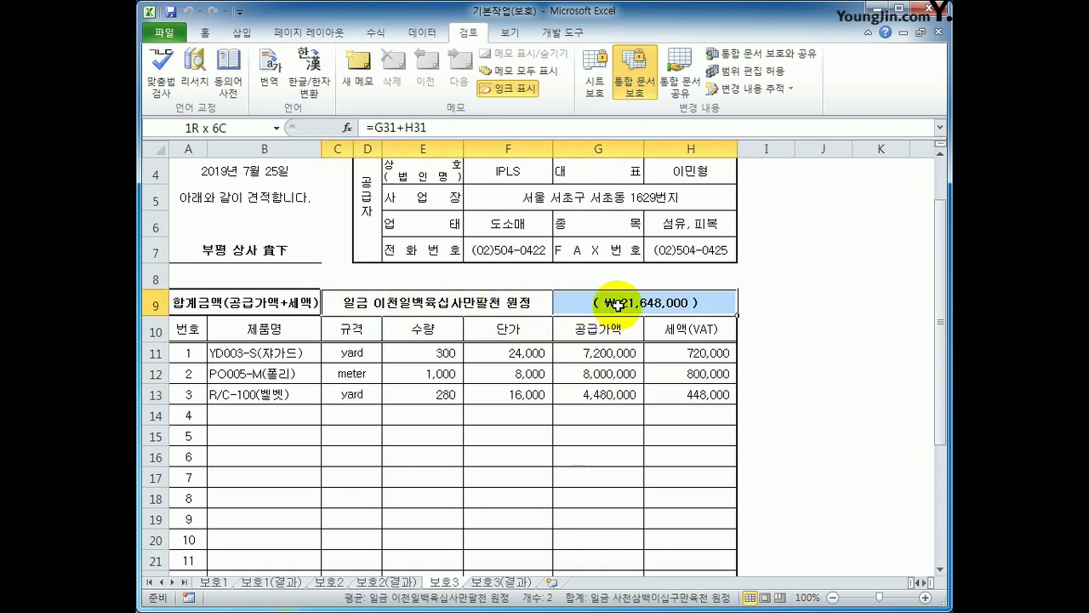
left_click_drag(618, 304, 617, 304)
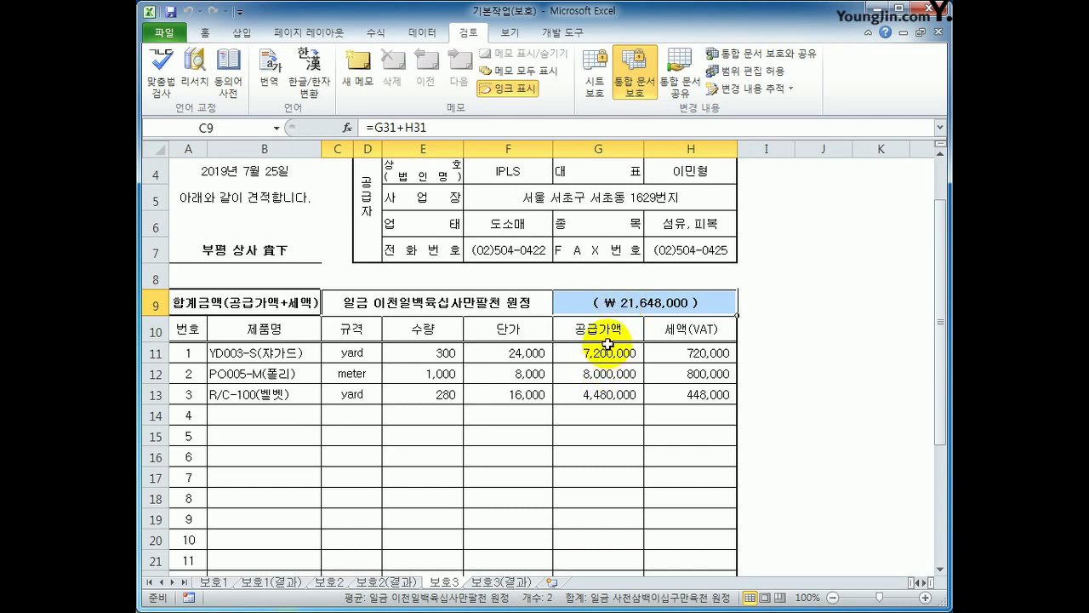
left_click_drag(608, 351, 674, 523)
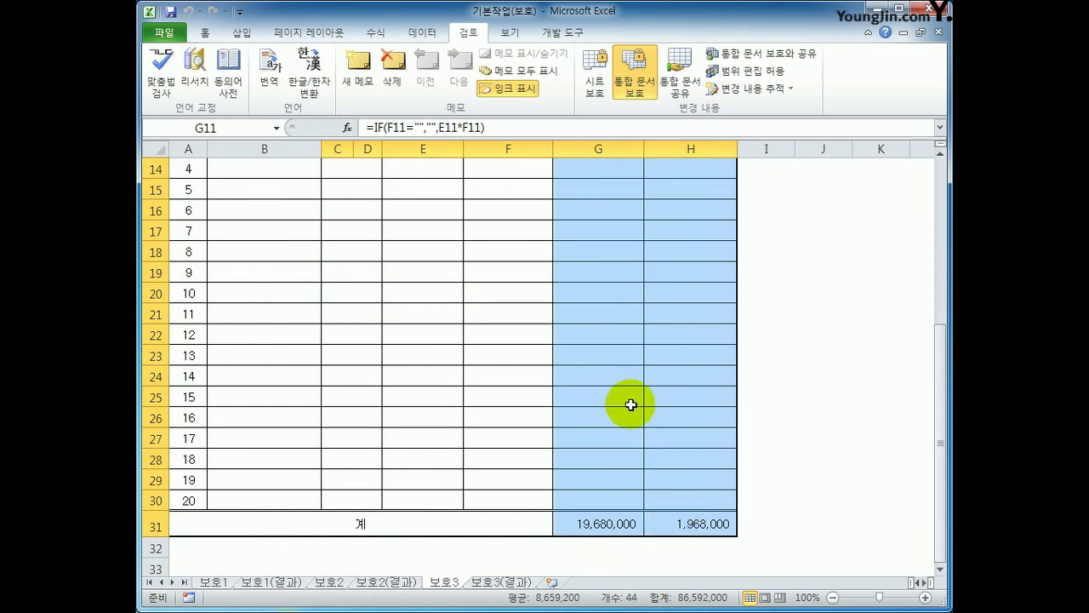
right_click(598, 227)
left_click(699, 478)
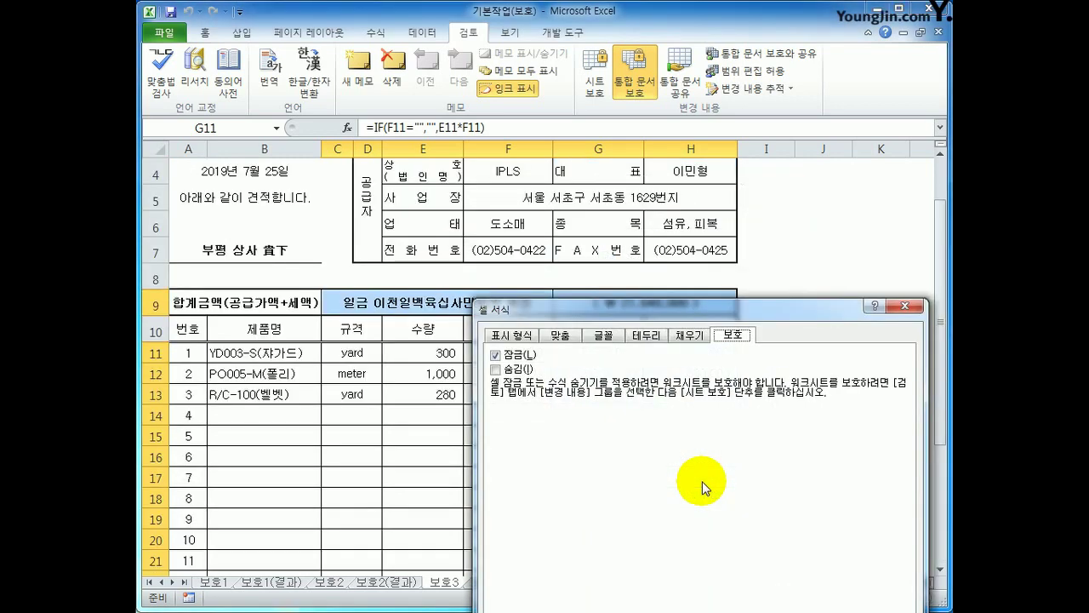
left_click_drag(793, 311, 619, 181)
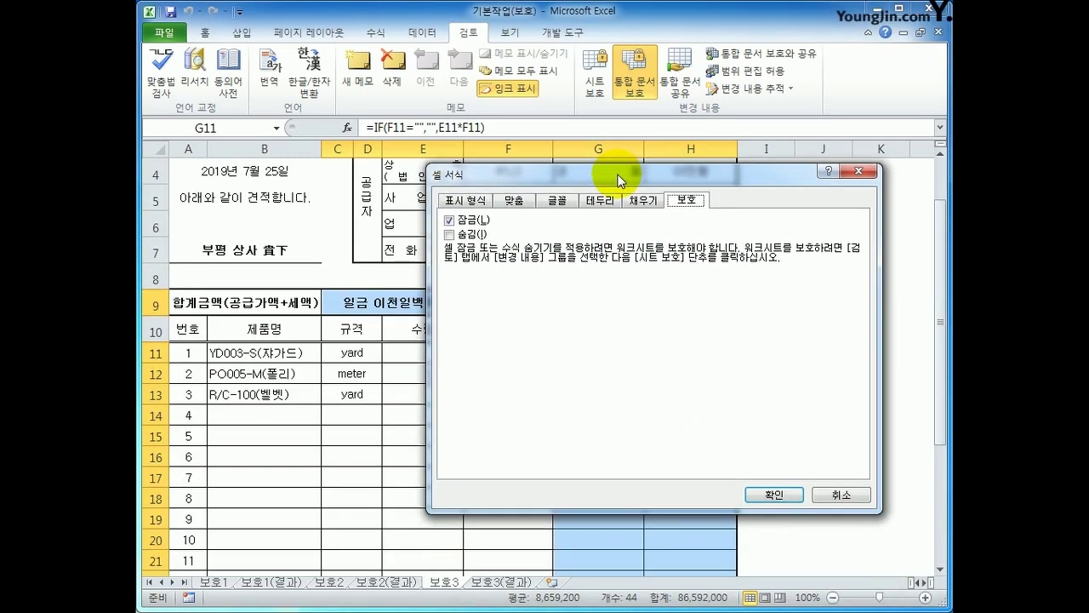
left_click(479, 234)
left_click(773, 494)
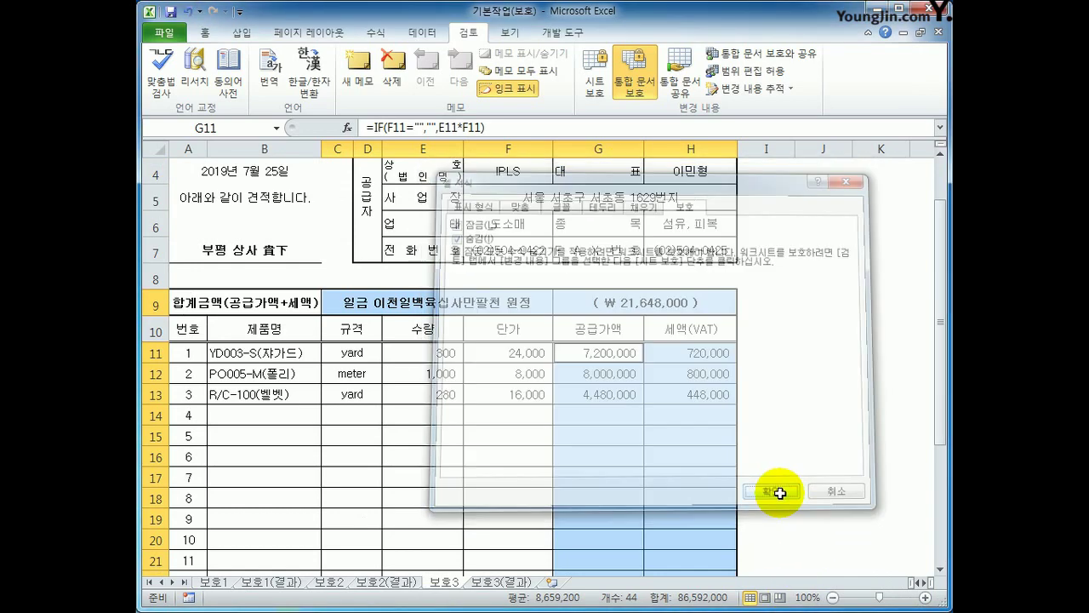
left_click(701, 350)
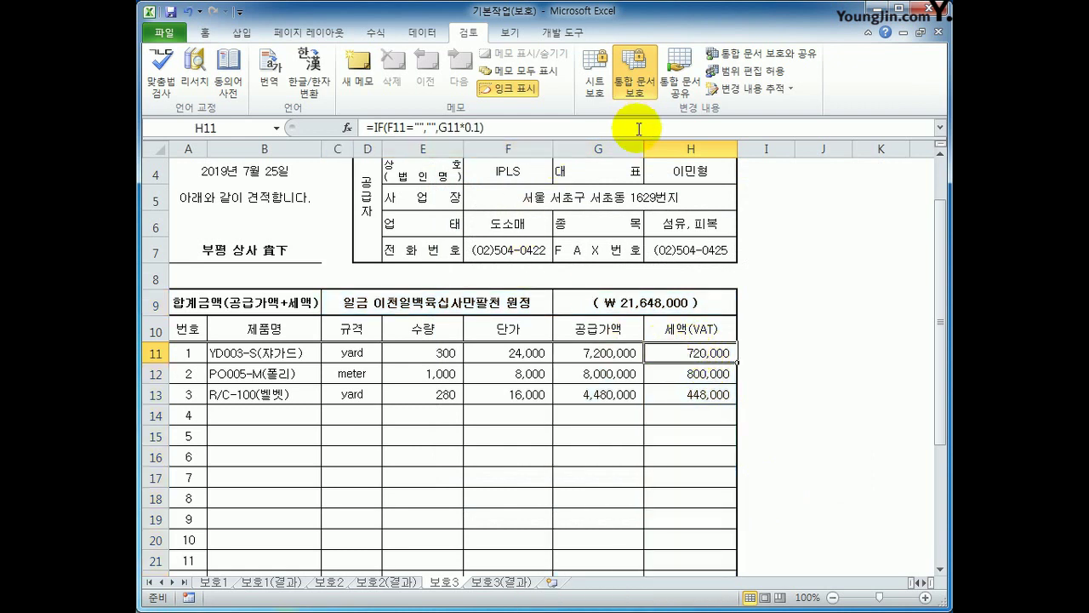
- Protect the 보호3 sheet without a password, allowing only selection of locked (잠긴 셀 선택) and unlocked cells (잠기지 않은 셀 선택)
left_click(594, 78)
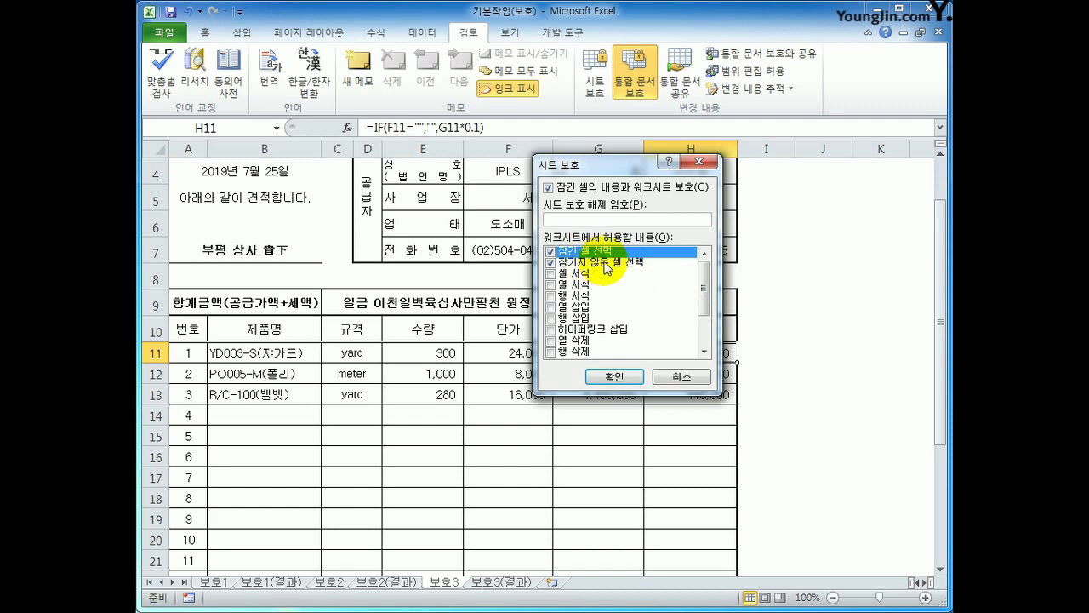
left_click(614, 377)
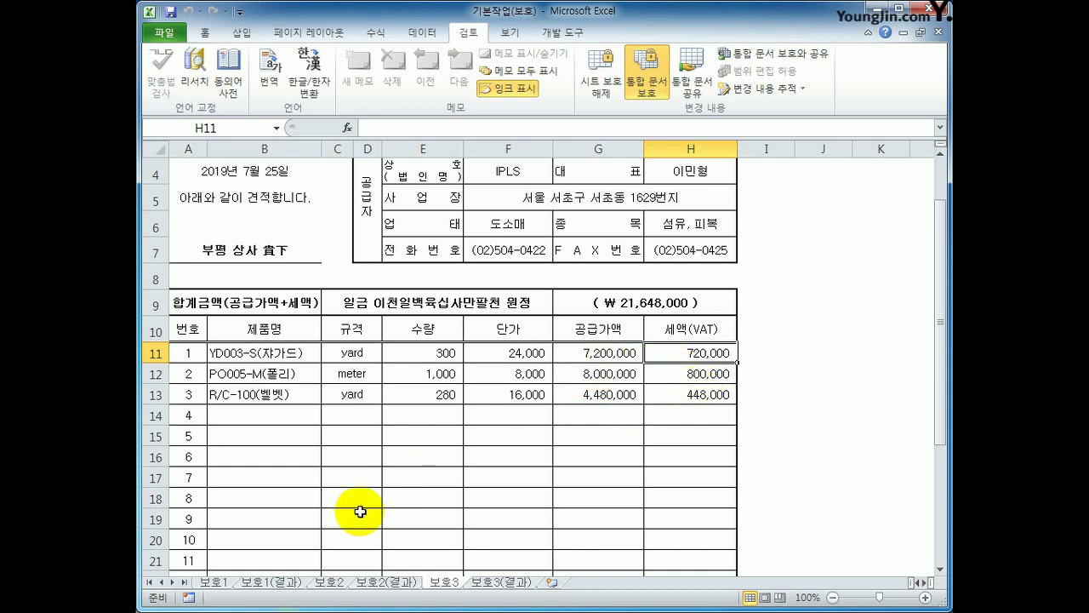
- Replace the workbook's structure (구조) protection with windows-only (창) protection, leaving the password empty
left_click(330, 582)
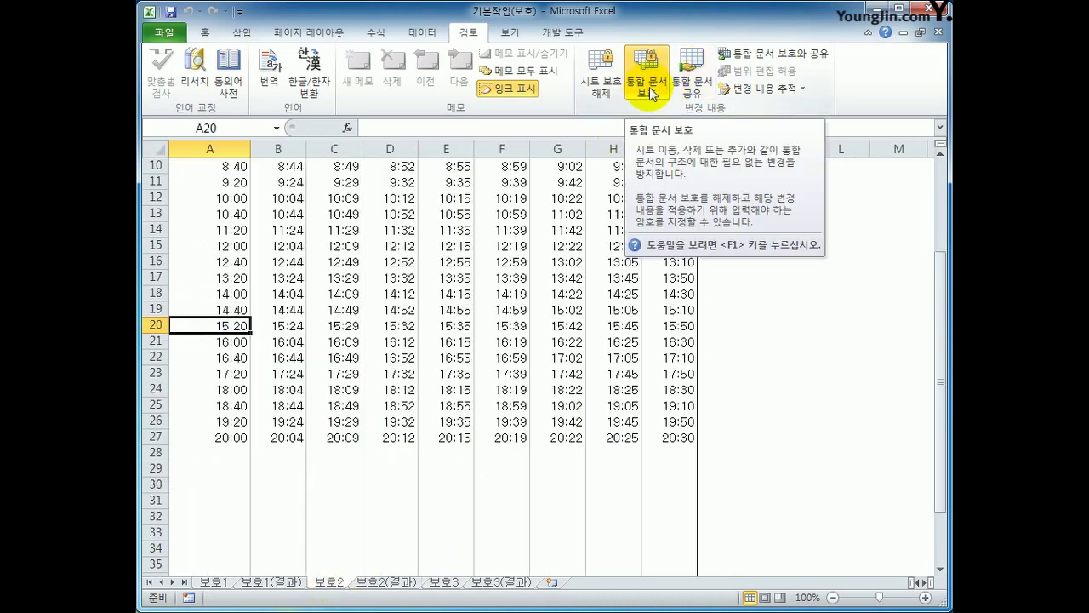
left_click(448, 580)
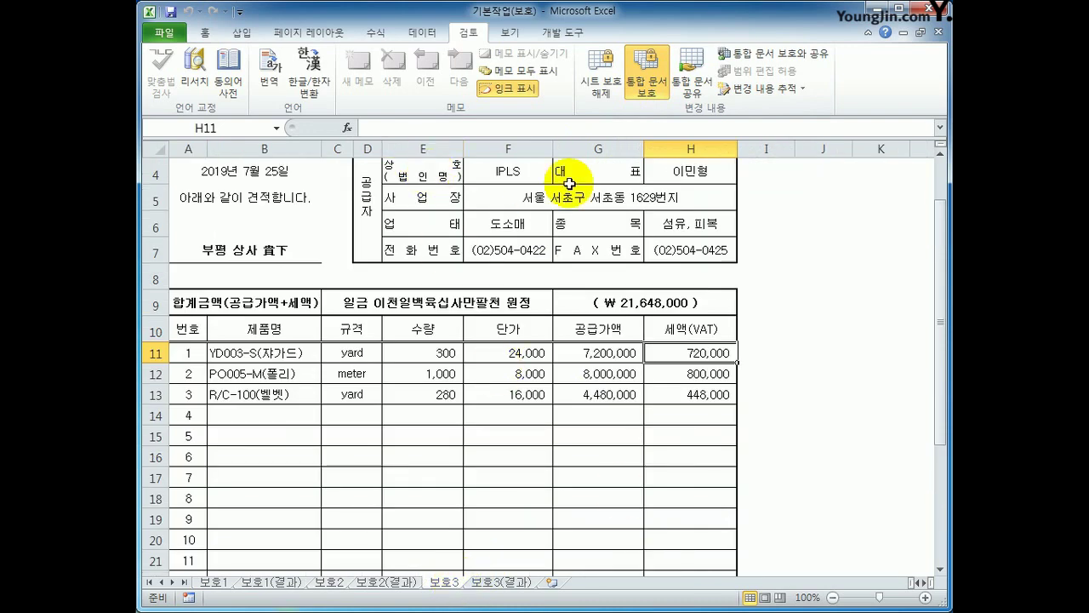
left_click(646, 77)
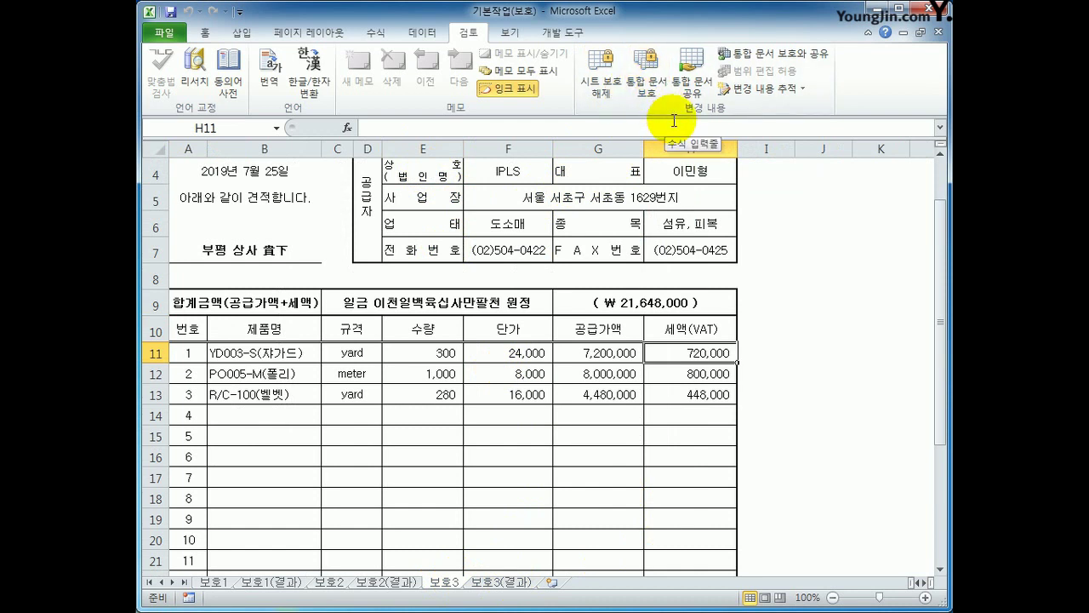
left_click(651, 90)
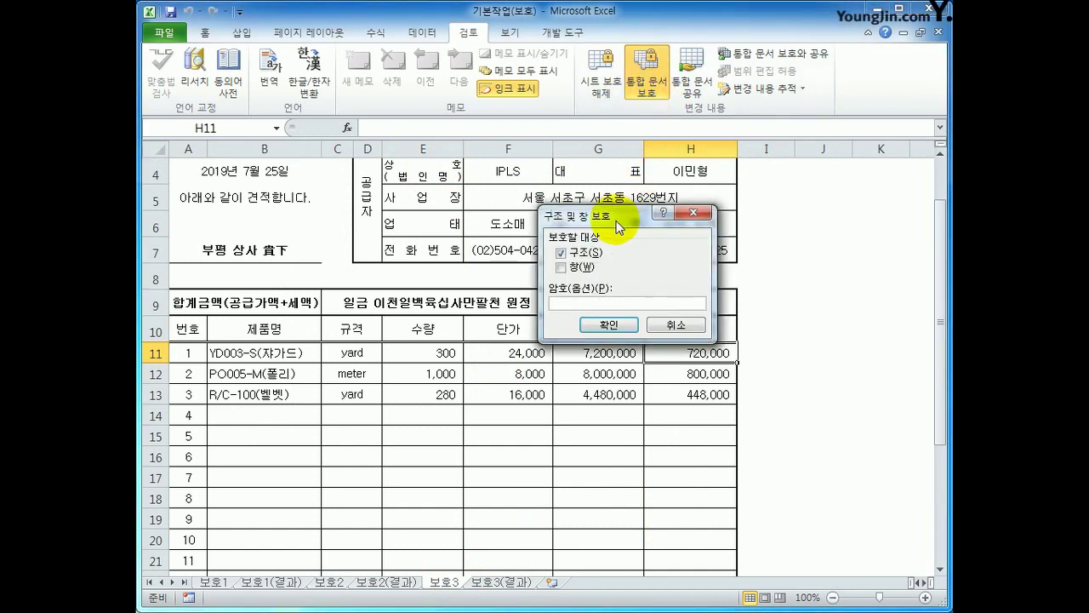
left_click_drag(616, 221, 664, 161)
left_click(609, 194)
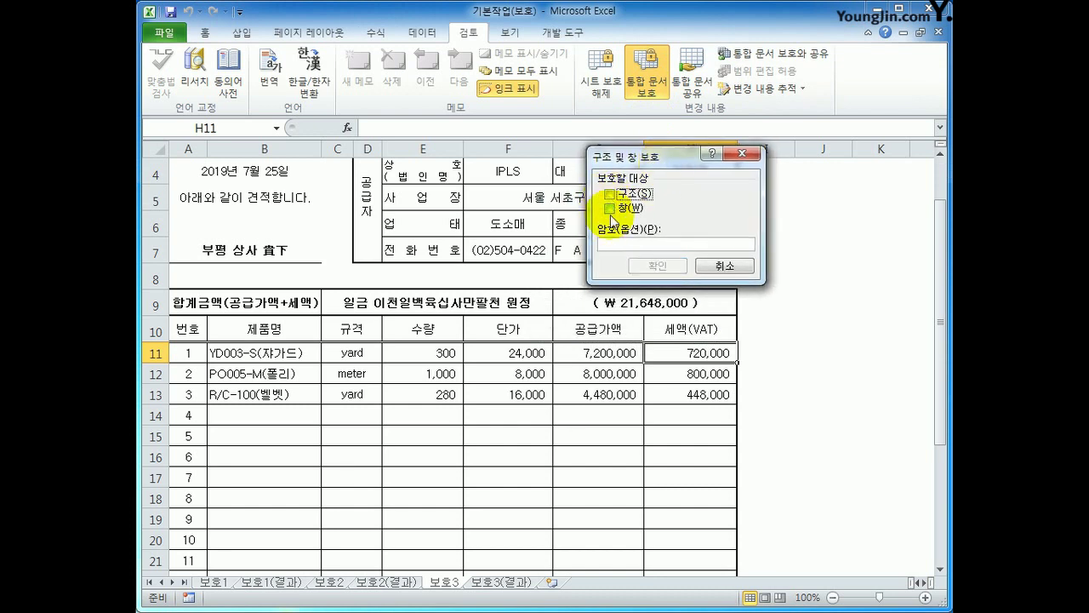
left_click(609, 208)
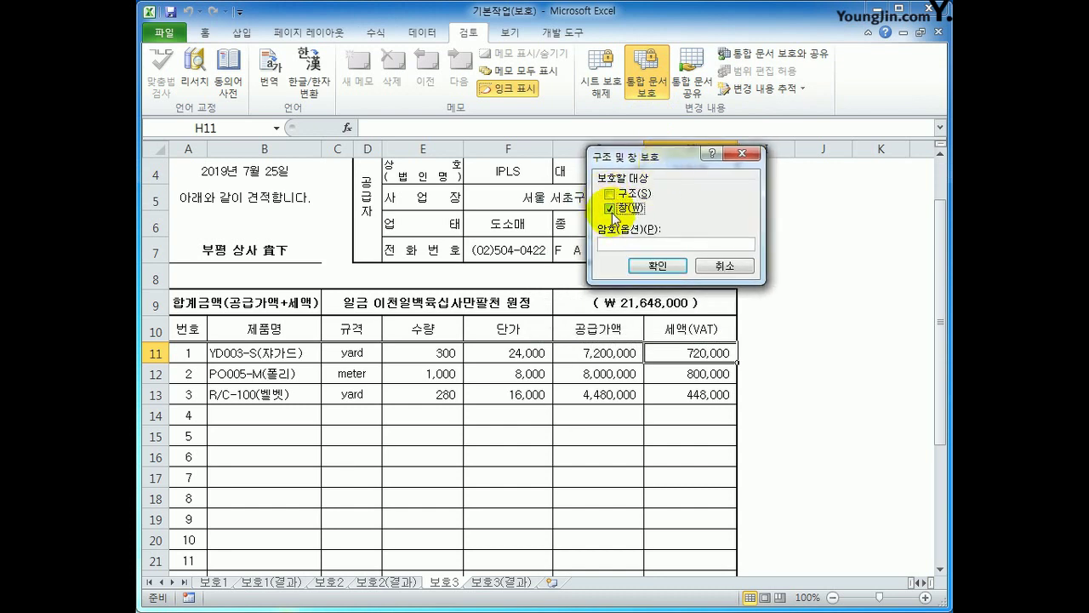
left_click(660, 267)
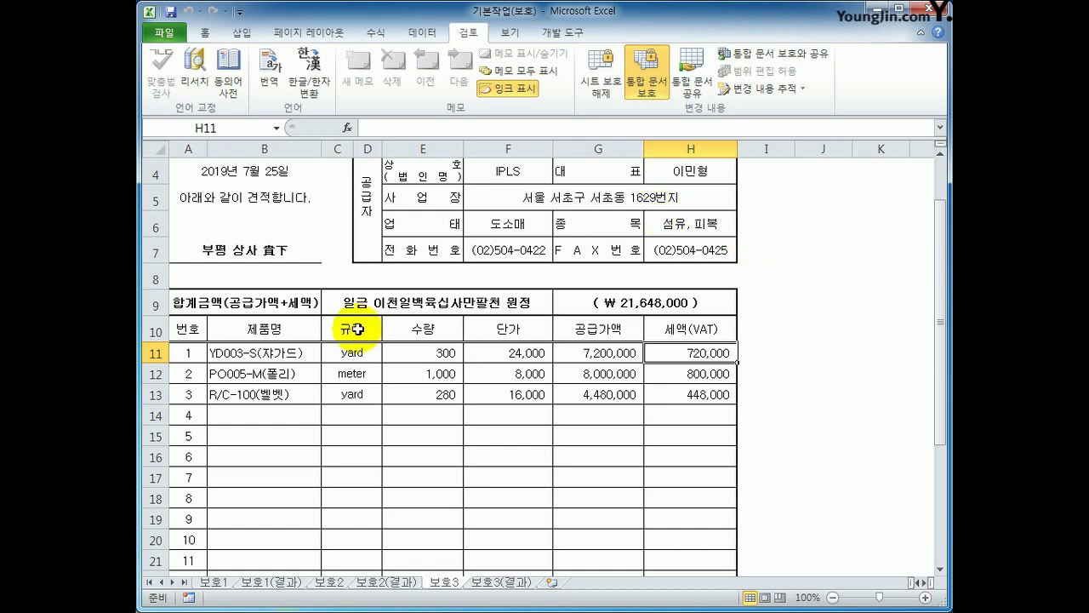
- From the 보호3 sheet, remove the workbook protection and reapply it without a password, with 창 selected and 구조 cleared
left_click(329, 584)
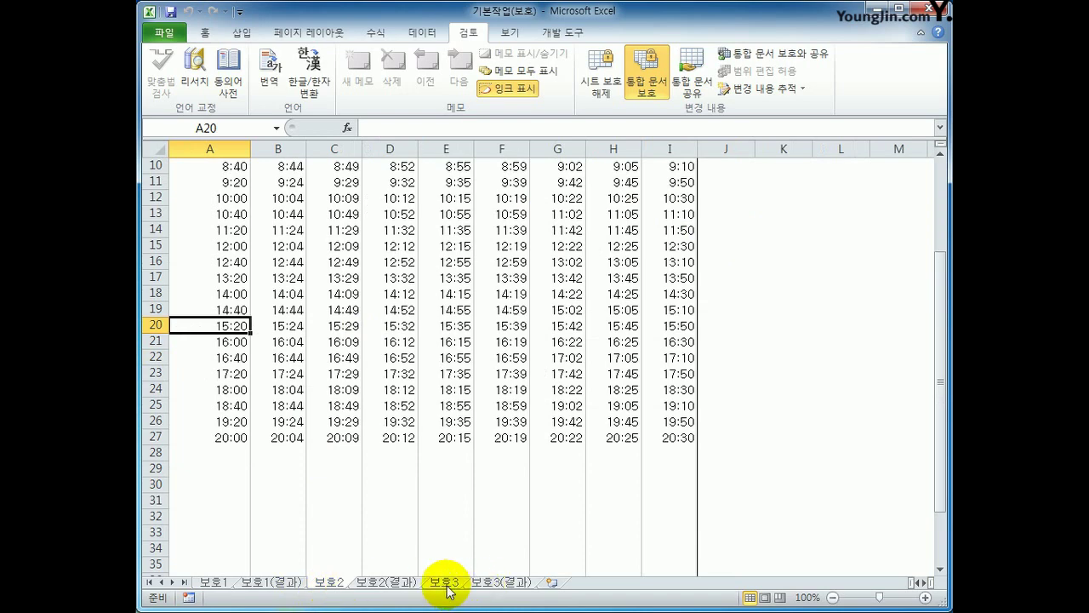
left_click(445, 584)
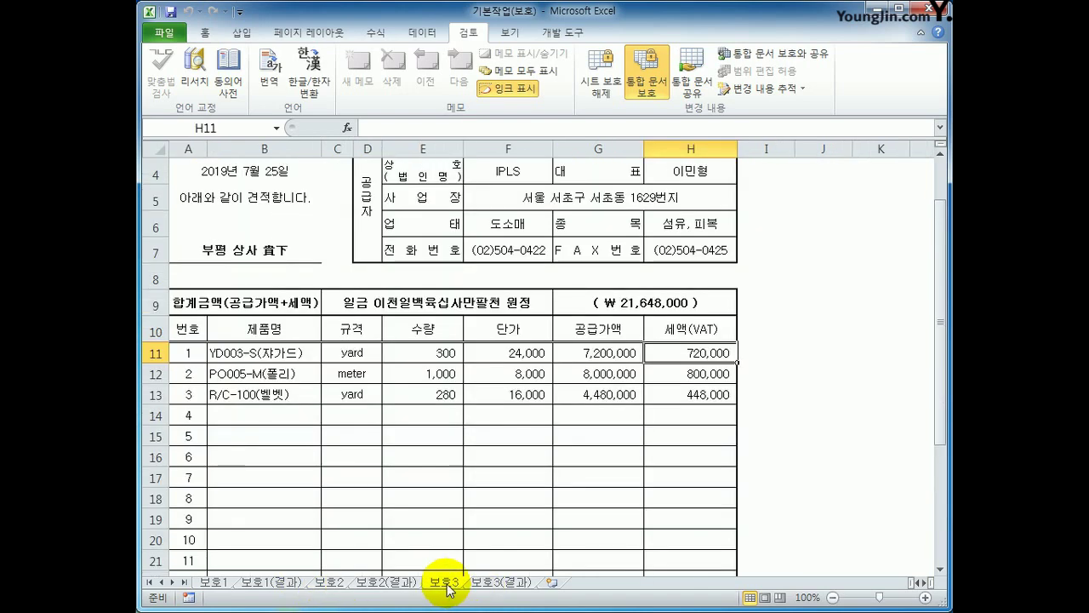
left_click(653, 89)
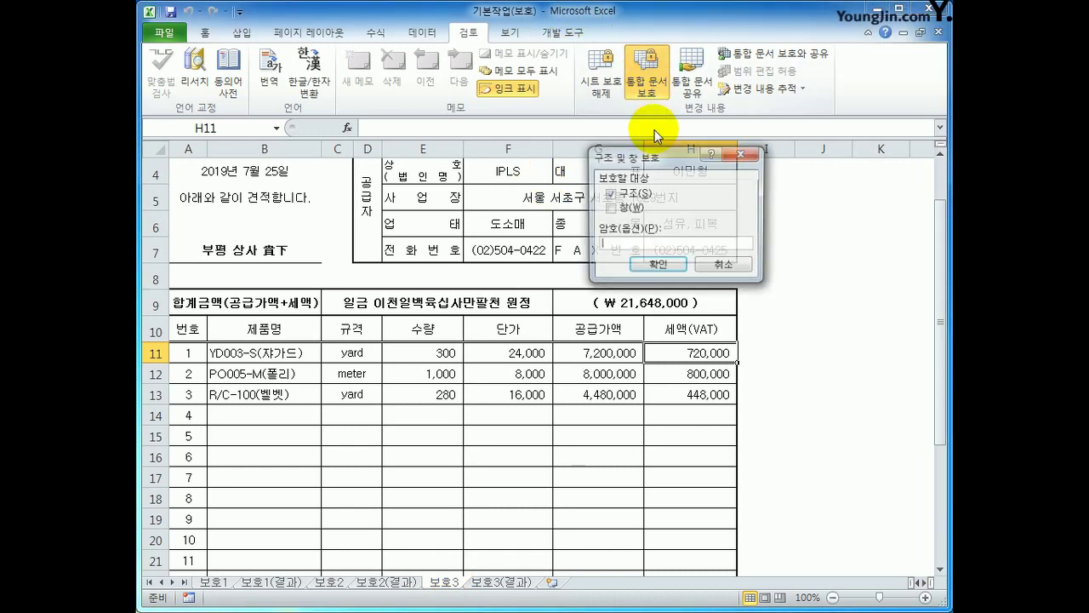
left_click(620, 212)
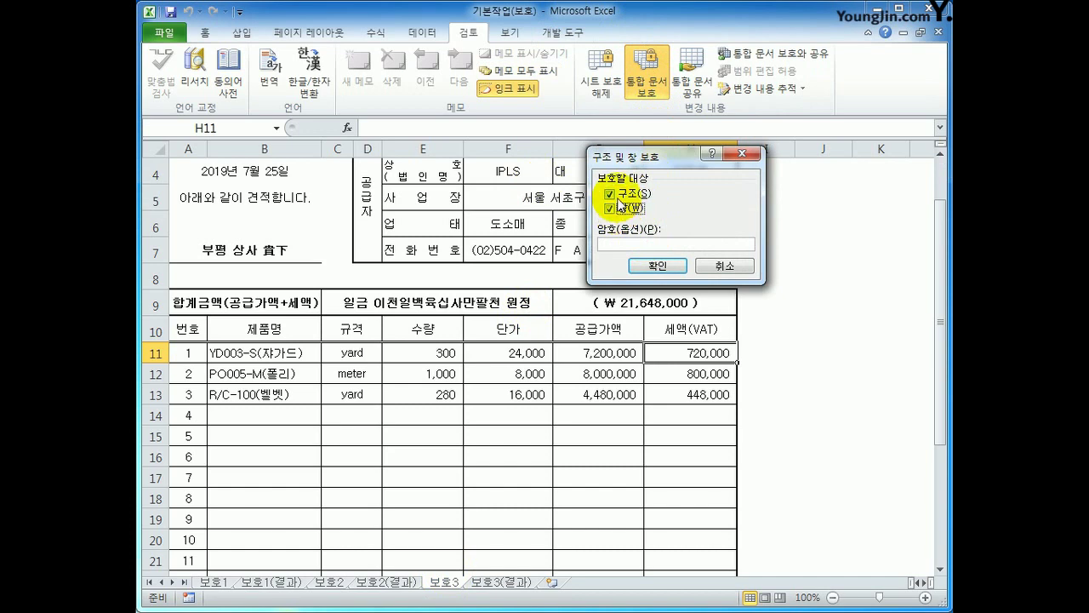
left_click(625, 195)
left_click(624, 211)
left_click(624, 213)
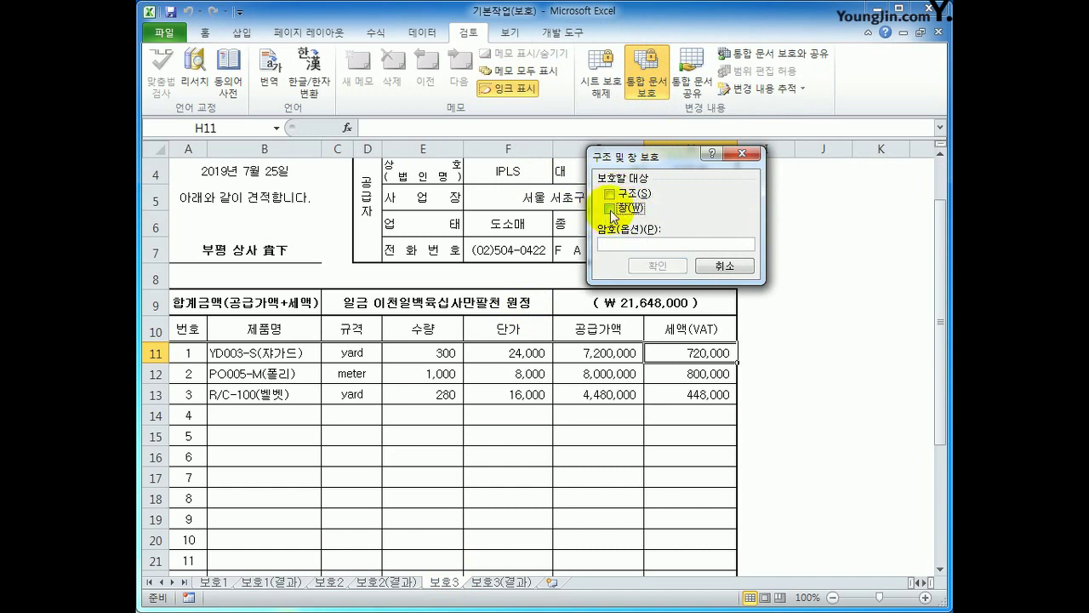
left_click(657, 267)
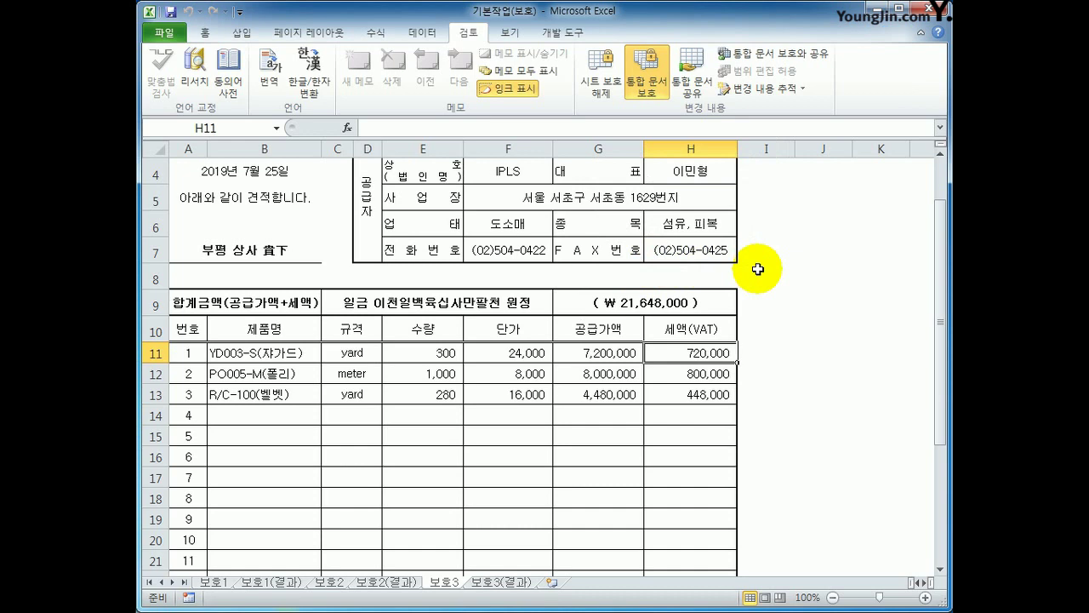
- Test the 보호3 sheet's protection by trying to delete the supply price (공급가액) in cell G12
left_click(627, 375)
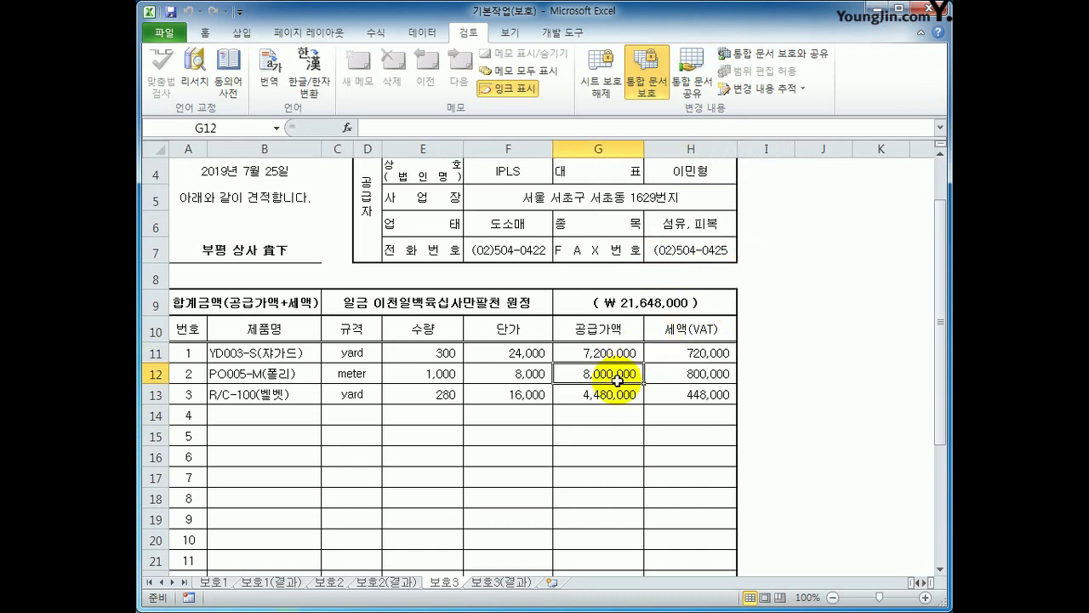
key("Delete")
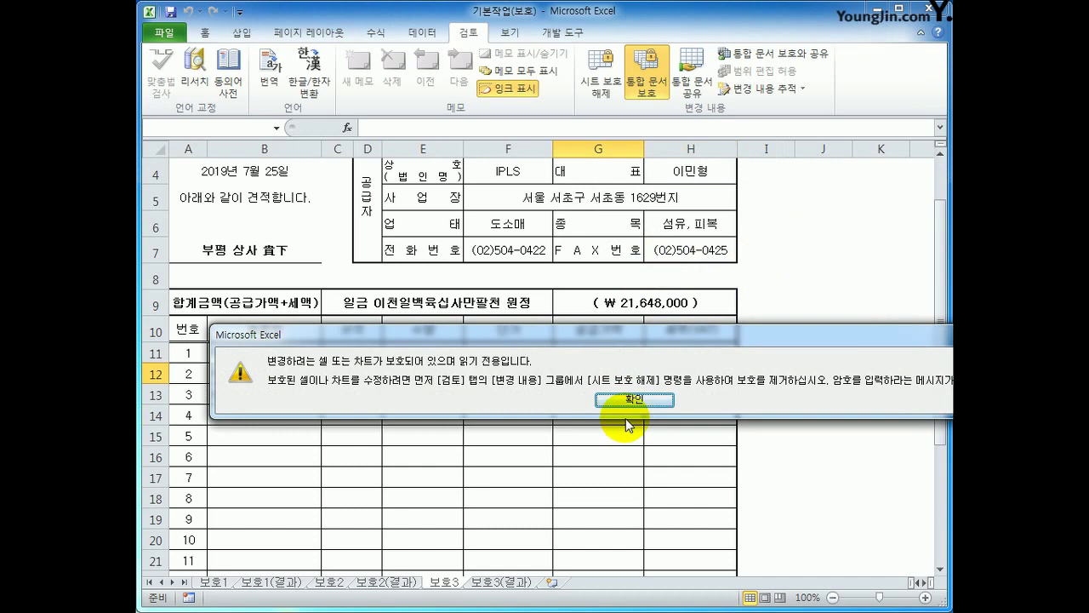
left_click_drag(566, 332, 537, 226)
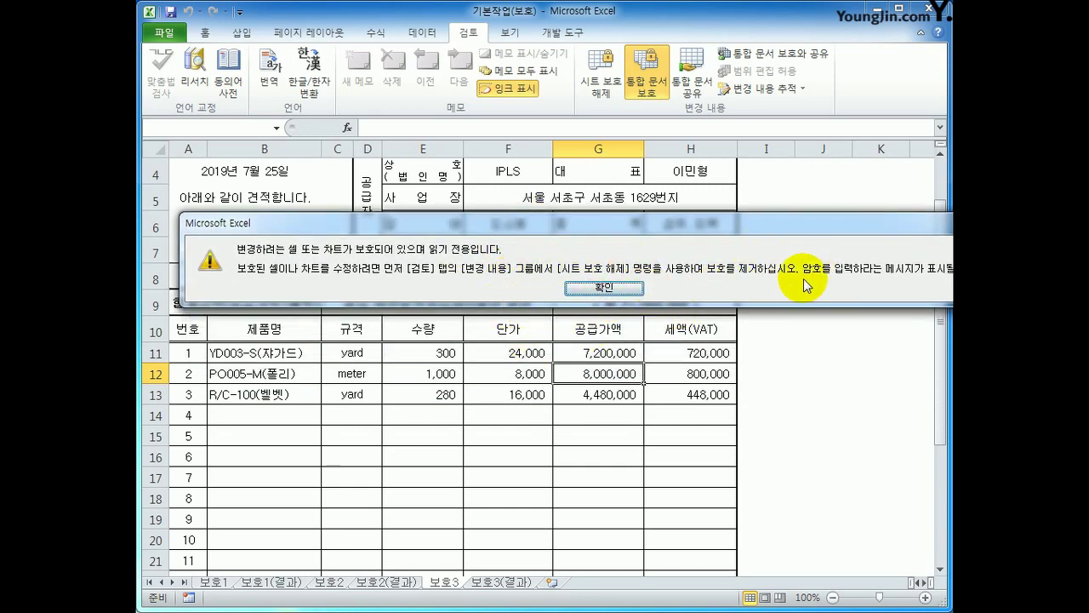
left_click(603, 289)
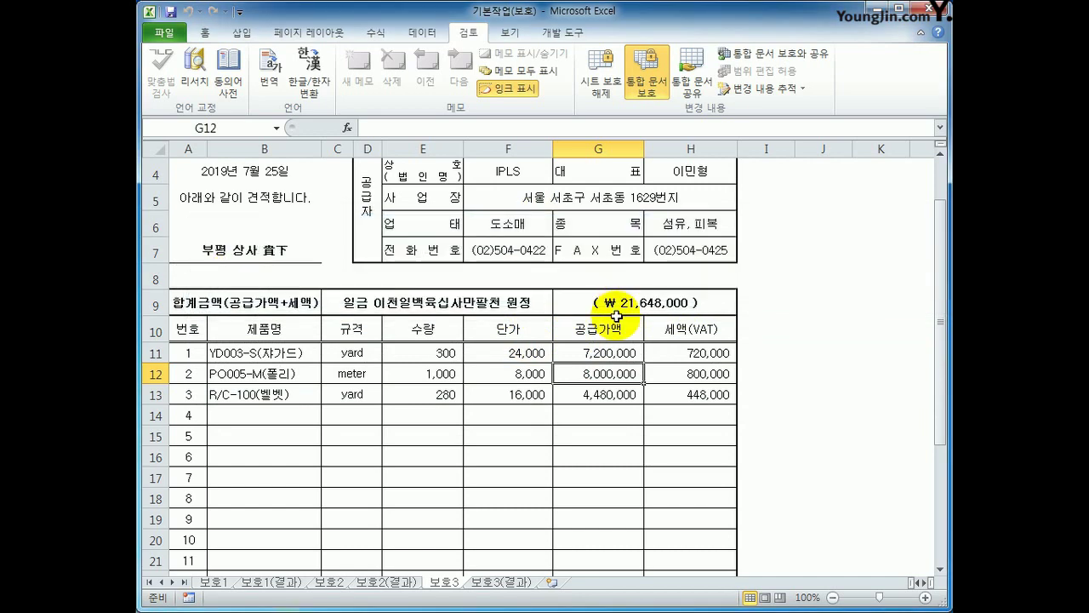